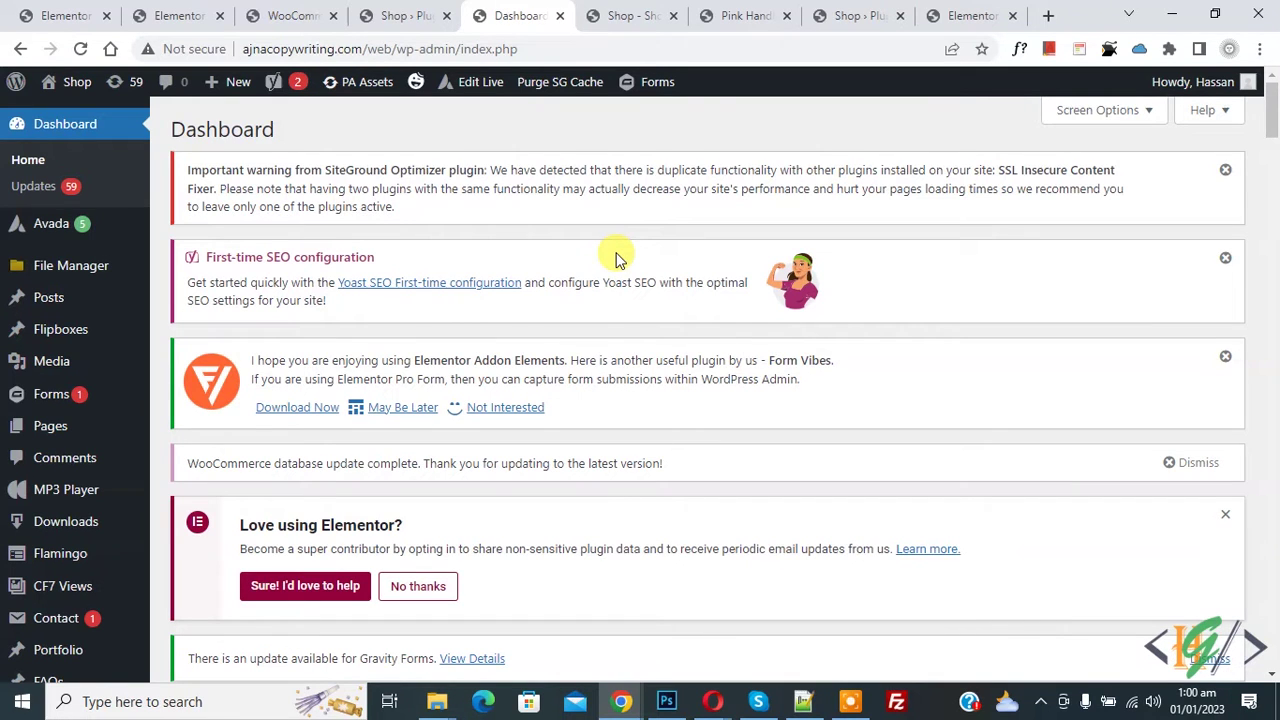
Find, install and activate the Custom Add to Cart Button Label and Link plugin.
scroll(615, 258, down, 6)
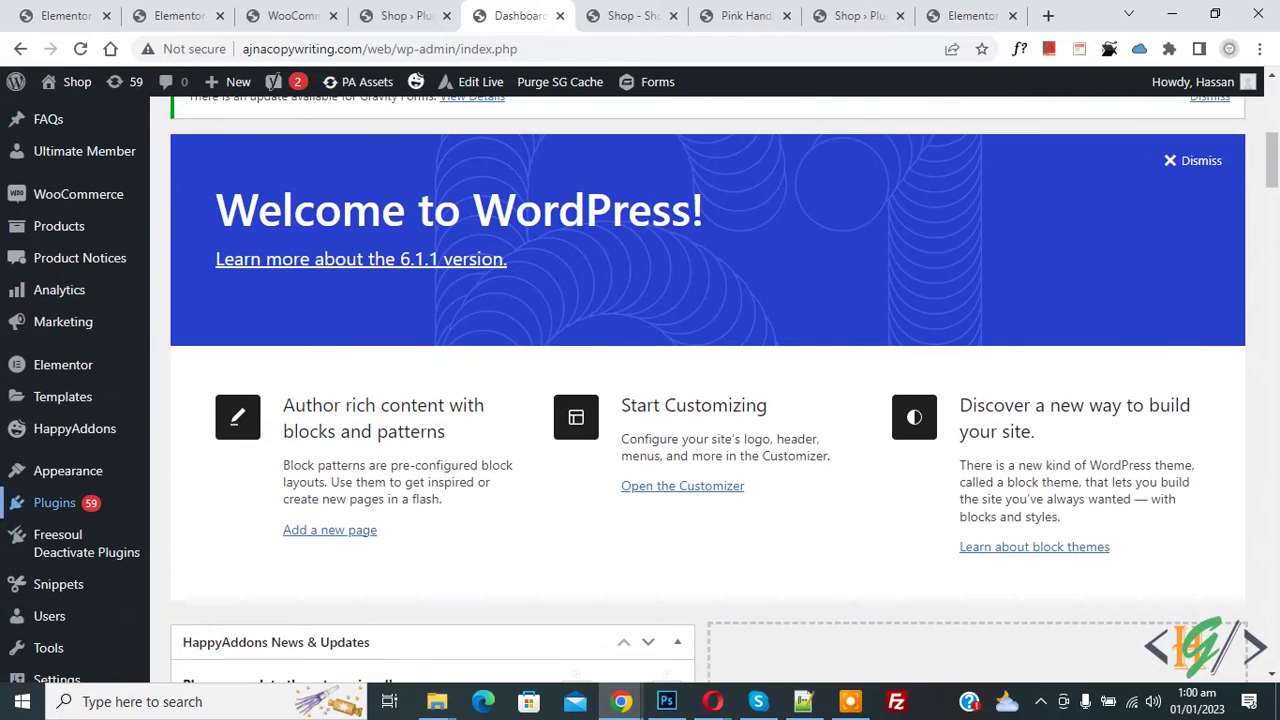
mouse_move(51, 503)
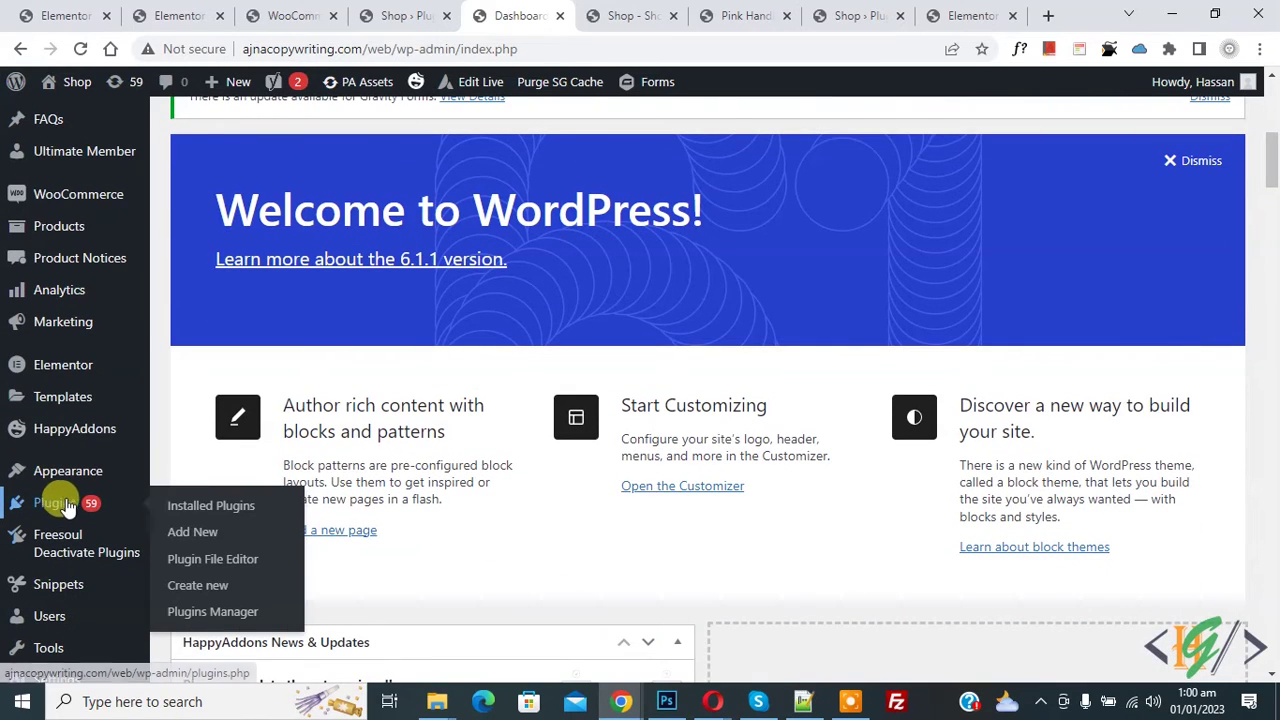
click(177, 529)
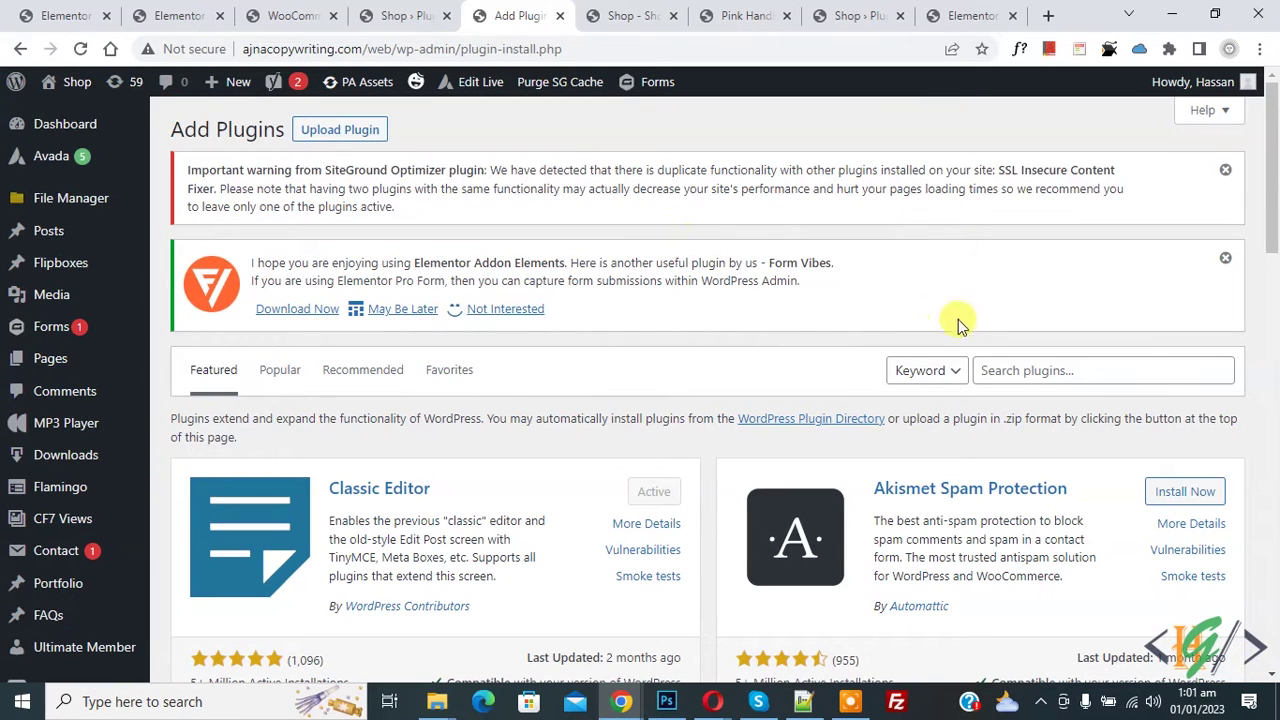
click(1028, 366)
text(Custom Add to Cart Button Label and Link)
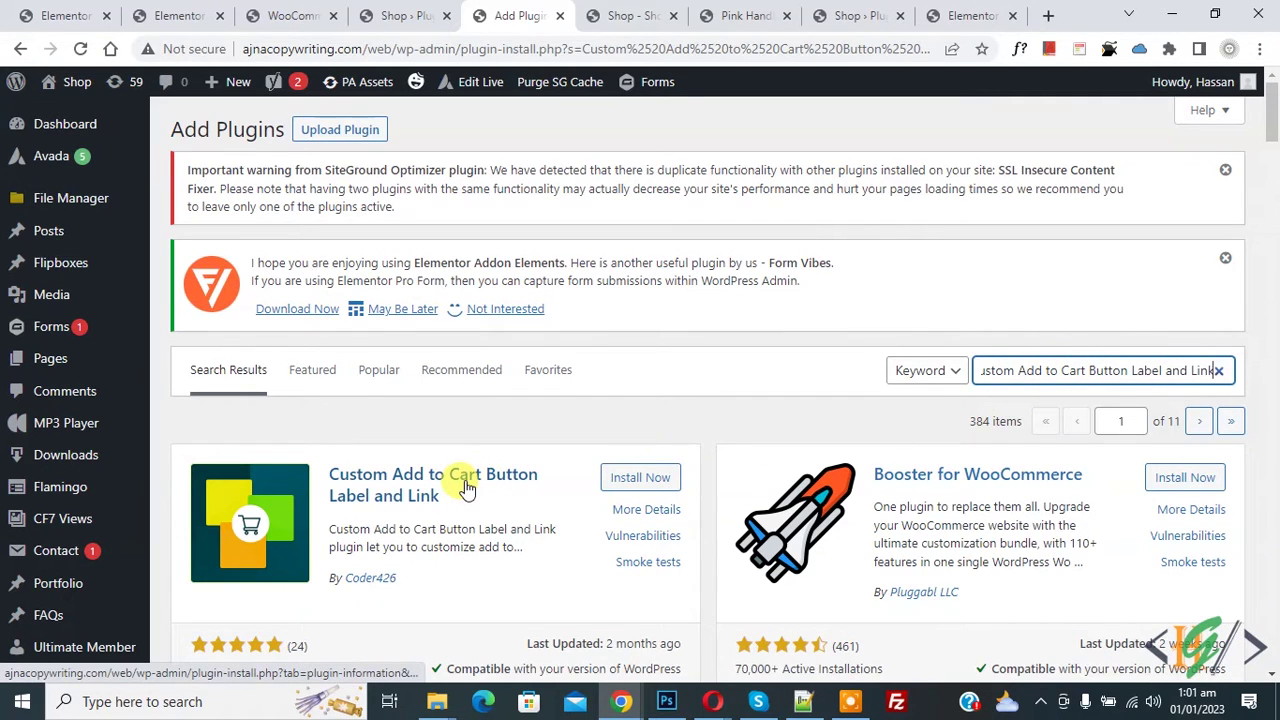
click(630, 478)
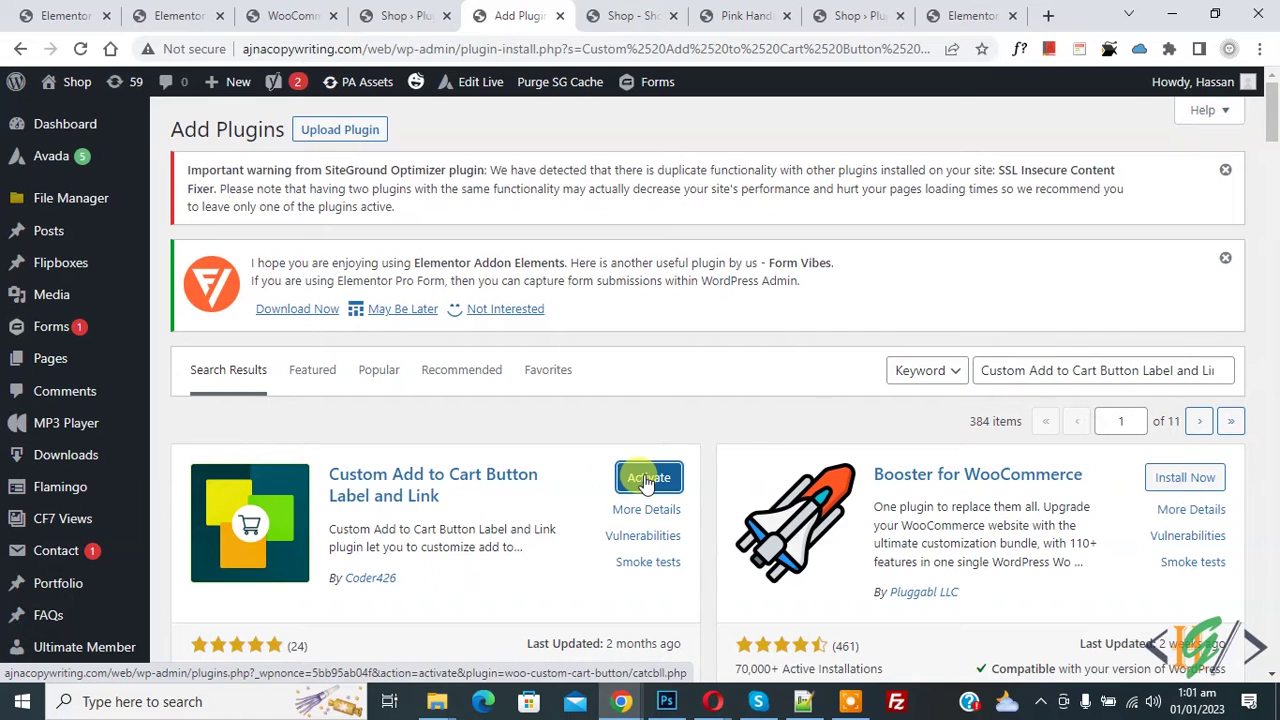
click(647, 479)
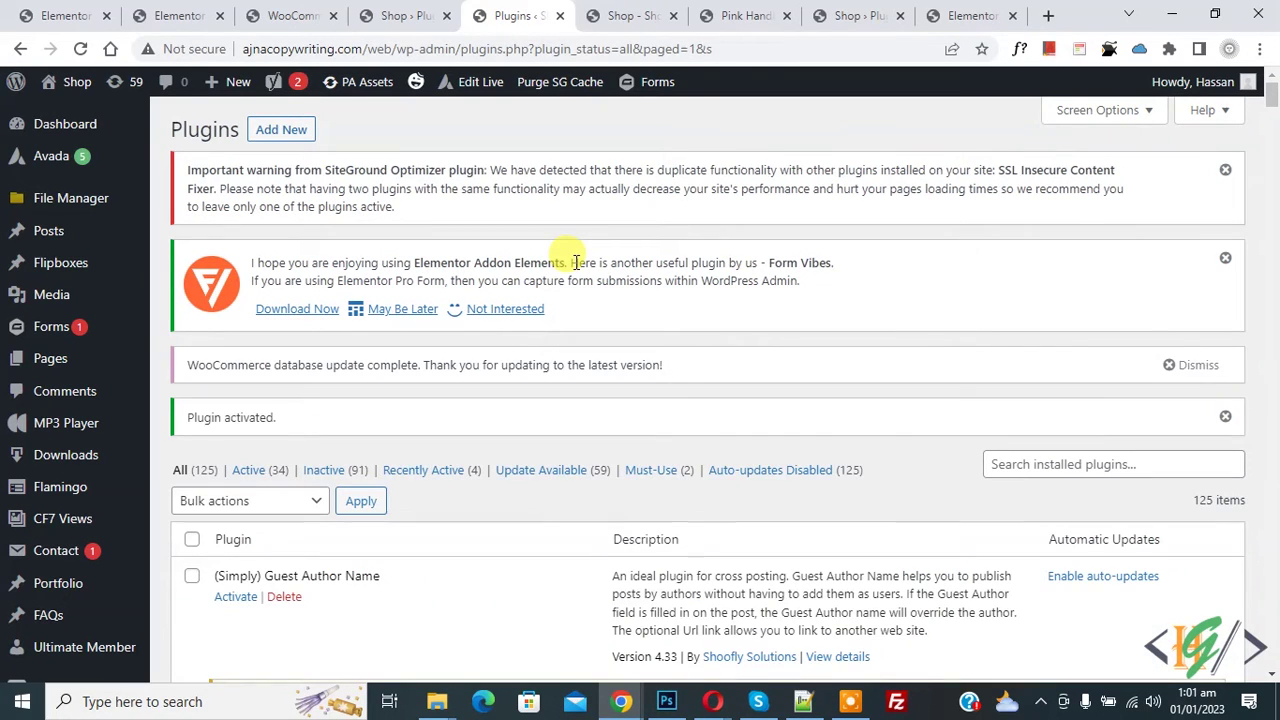
Go to the plugin's Custom Cart Button settings page under Settings.
scroll(575, 270, down, 9)
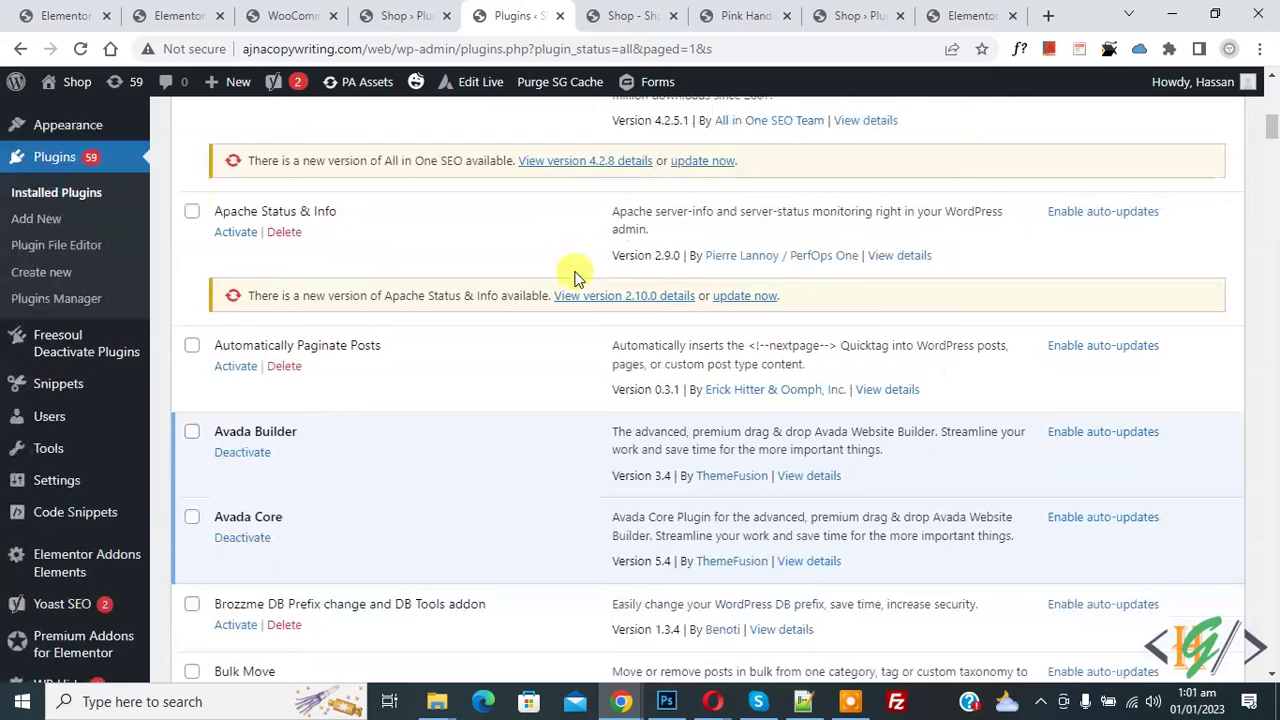
mouse_move(113, 487)
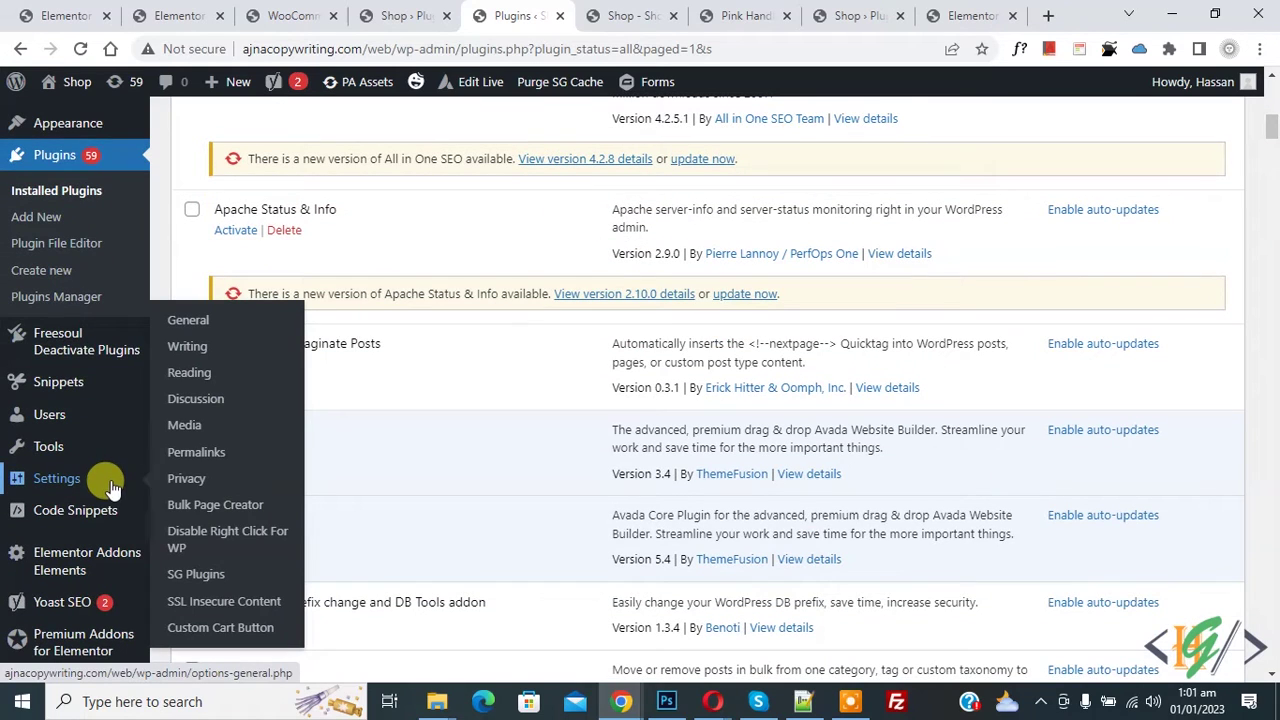
click(227, 630)
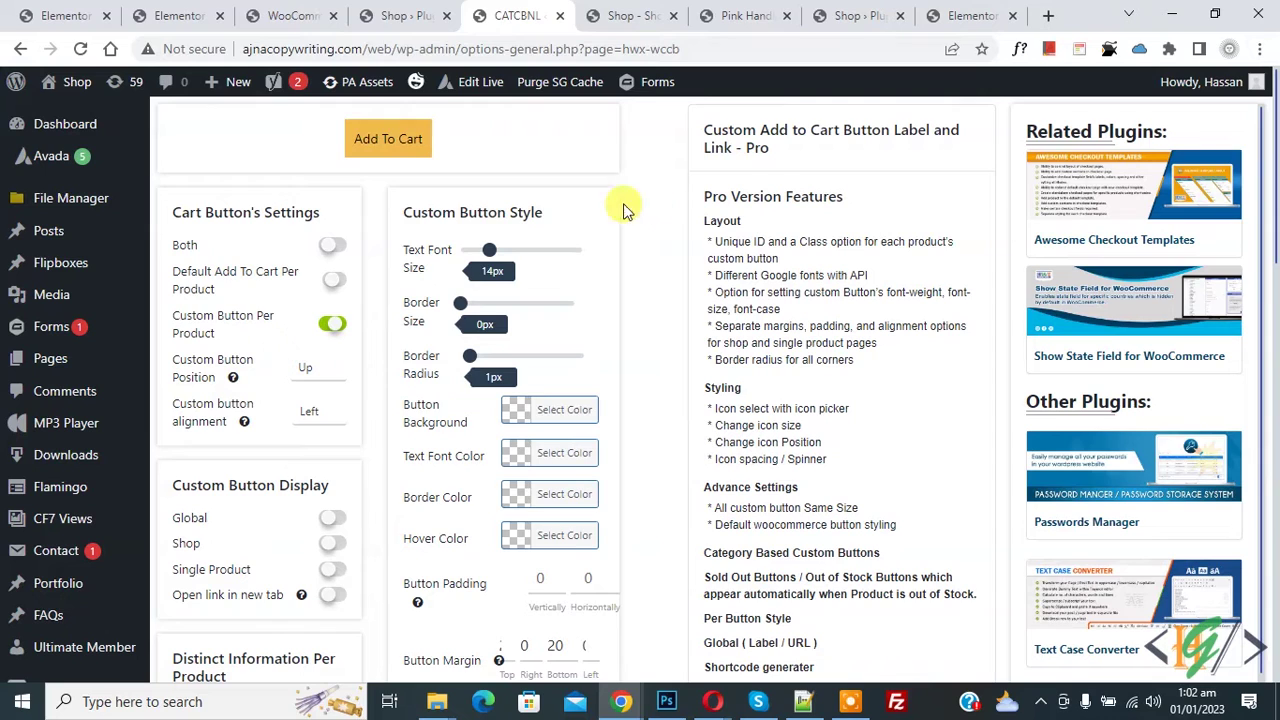
Keep the custom button position at Up and the alignment at Left.
drag(172, 212, 323, 214)
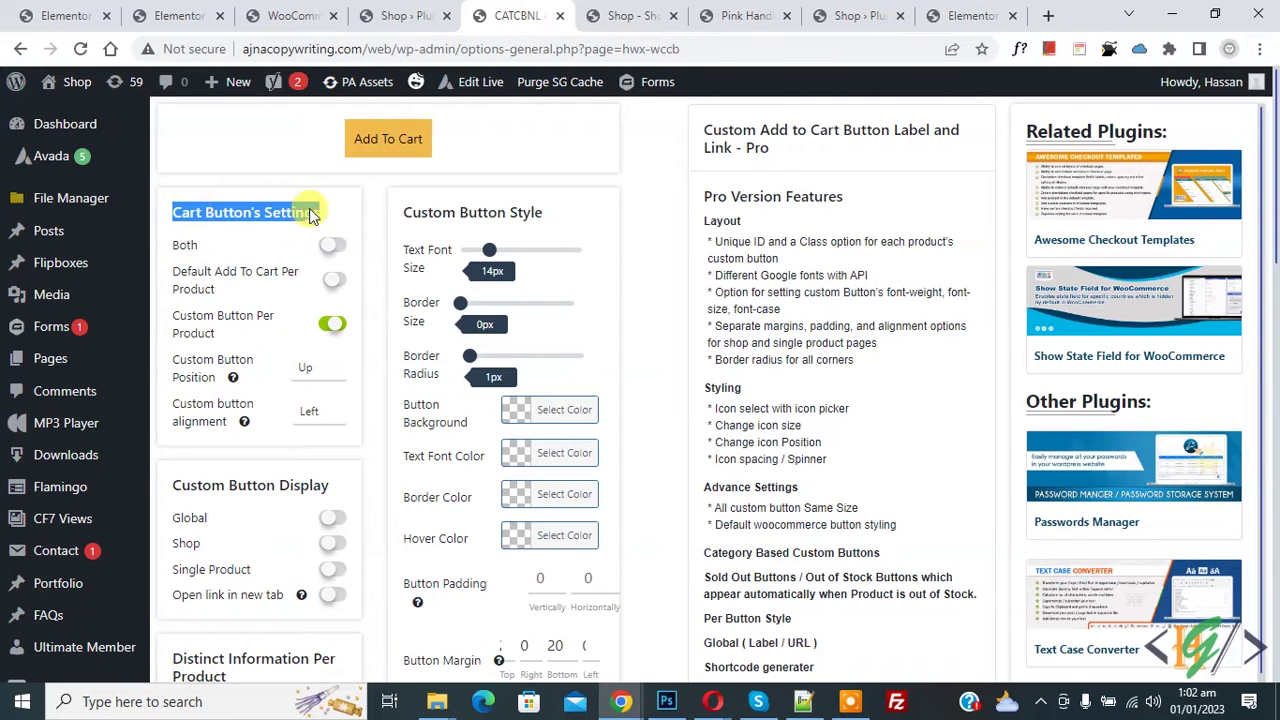
click(323, 214)
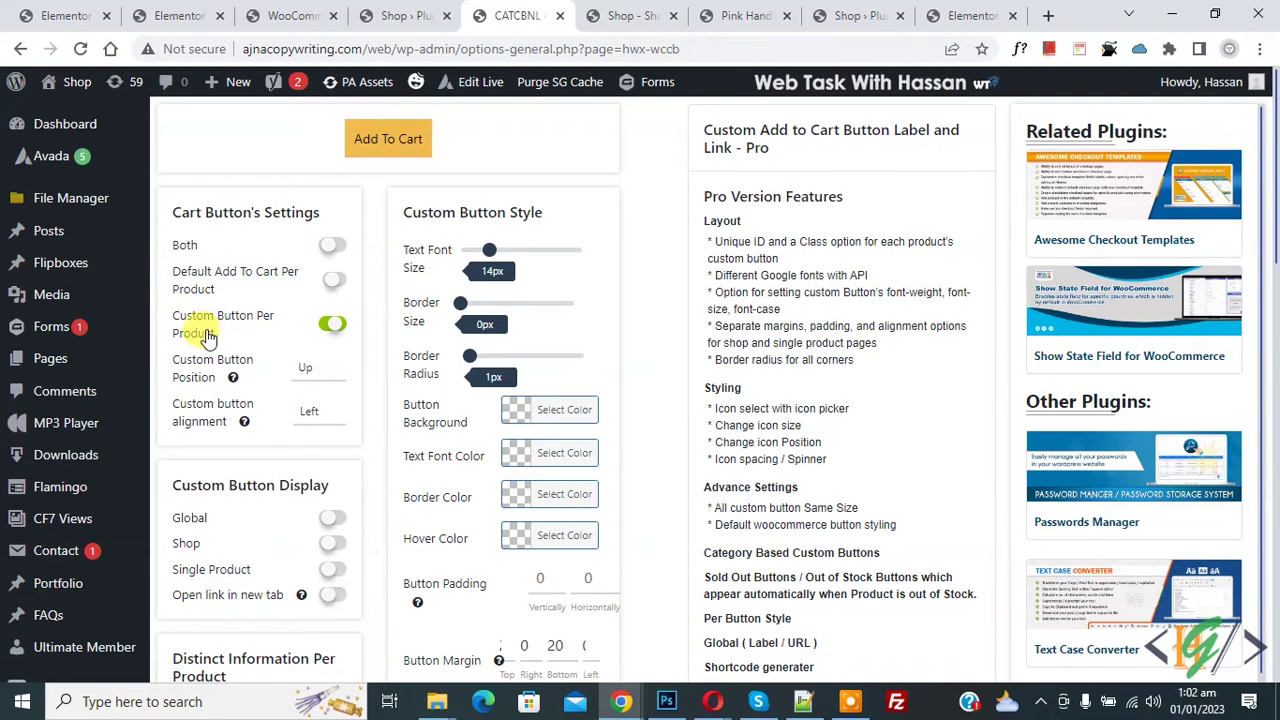
click(318, 368)
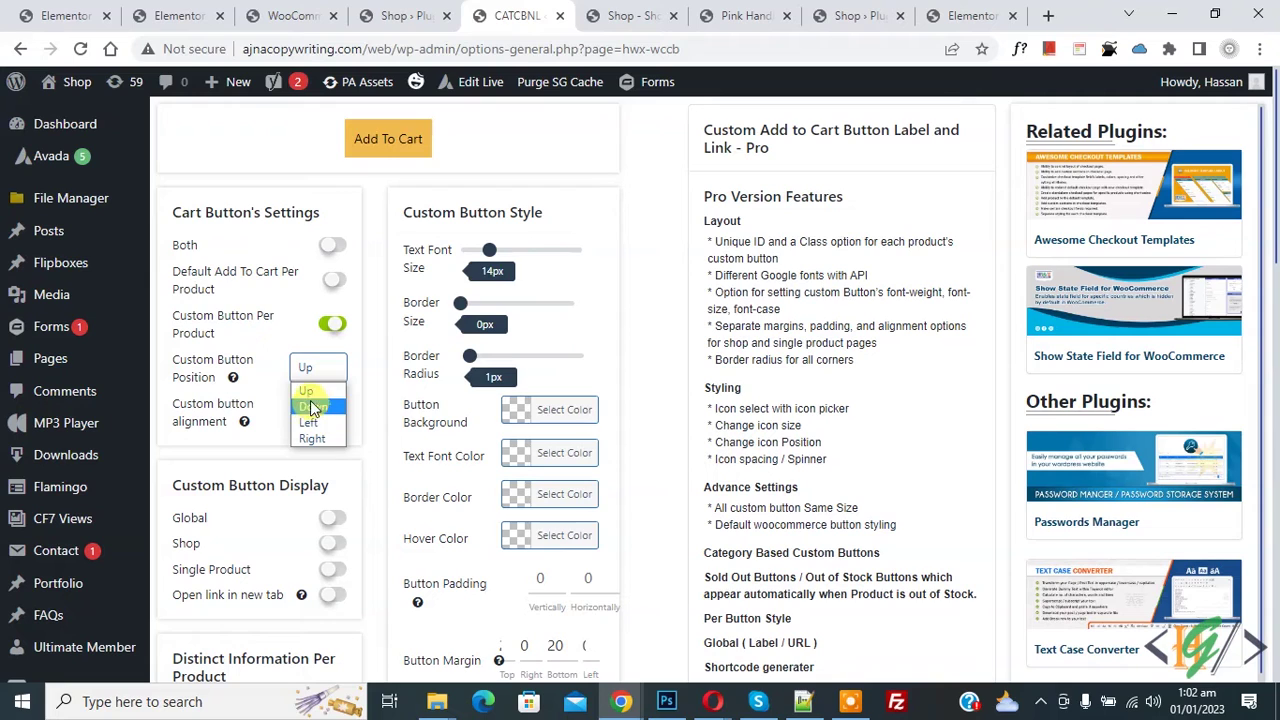
click(313, 398)
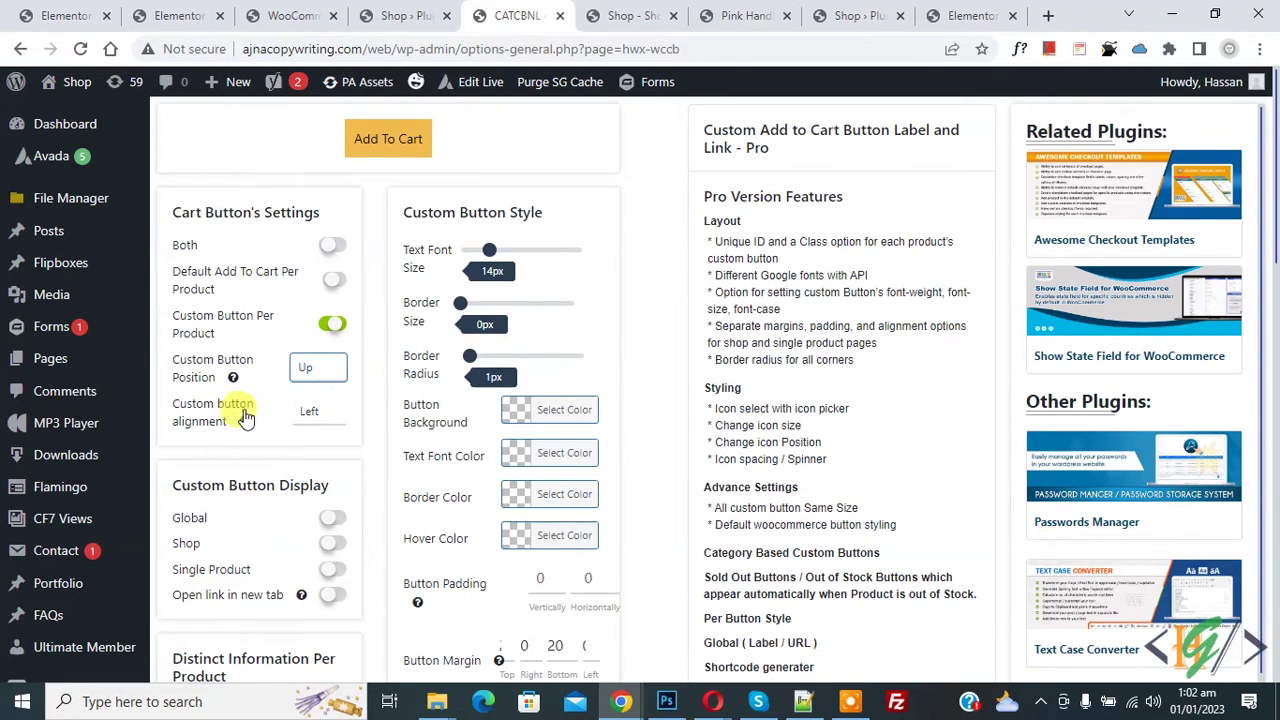
click(312, 413)
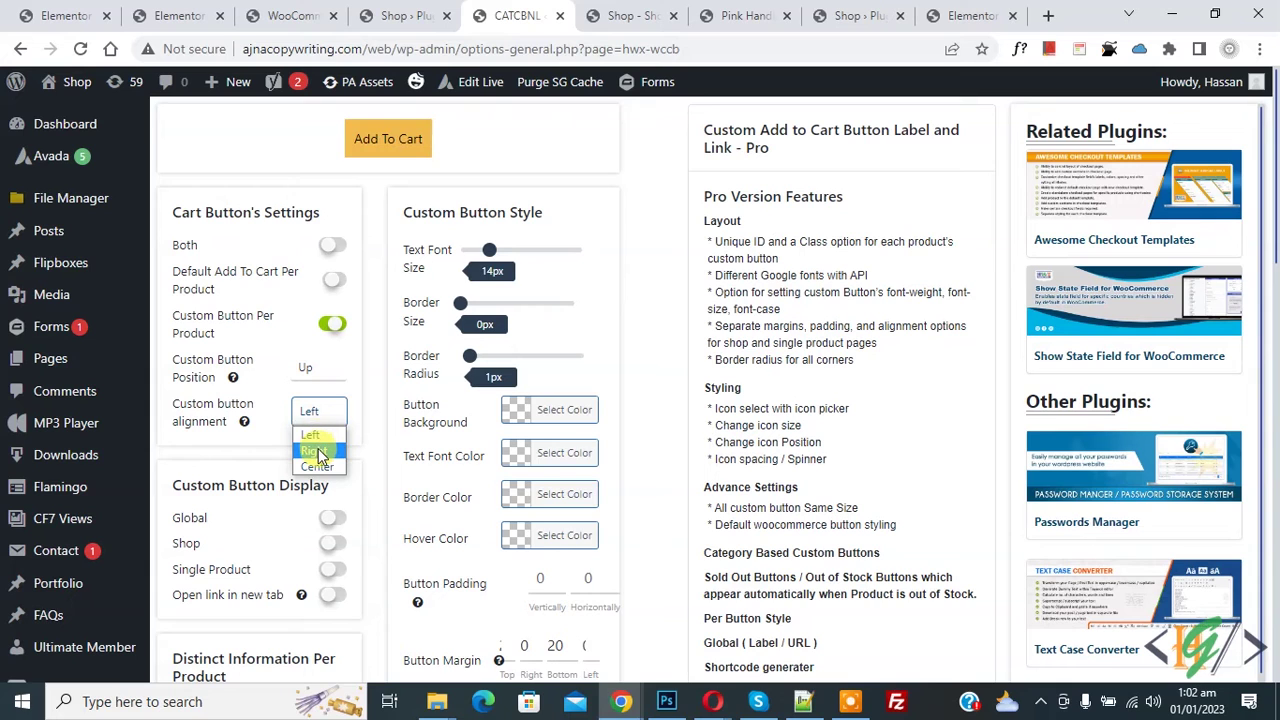
click(305, 433)
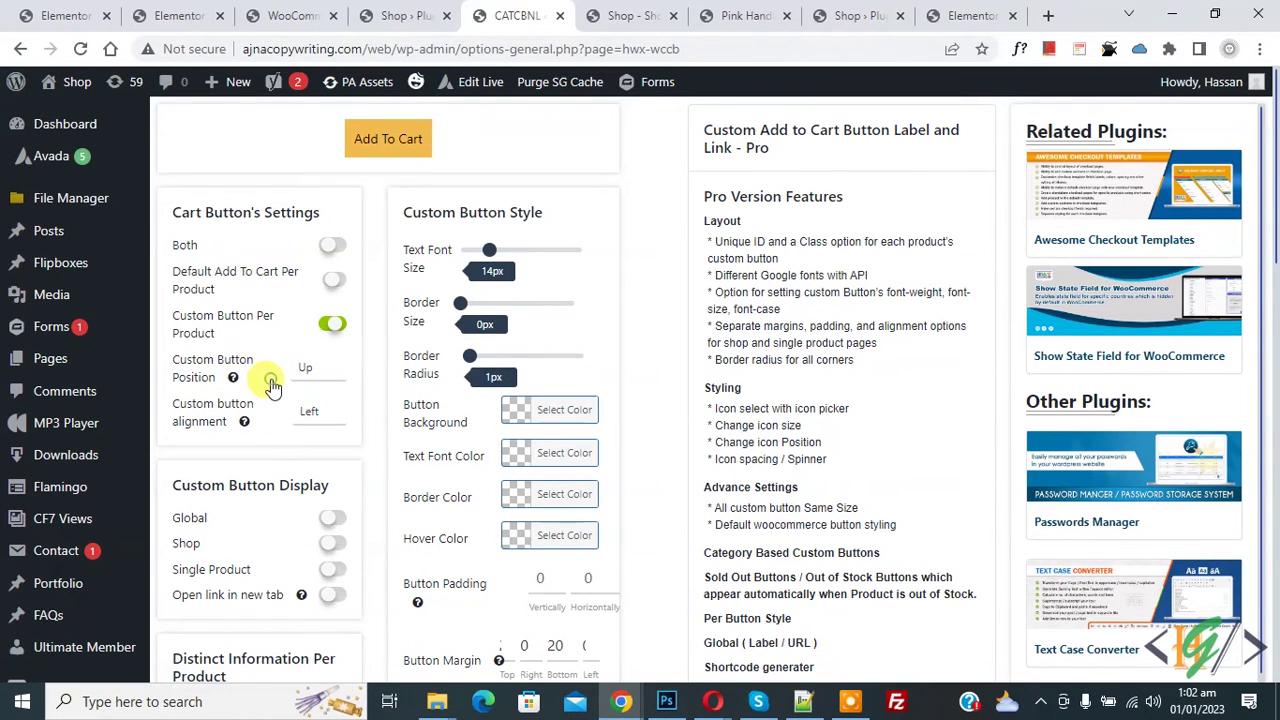
Turn on Global display and open-link-in-new-tab, then save the settings.
scroll(263, 378, down, 1)
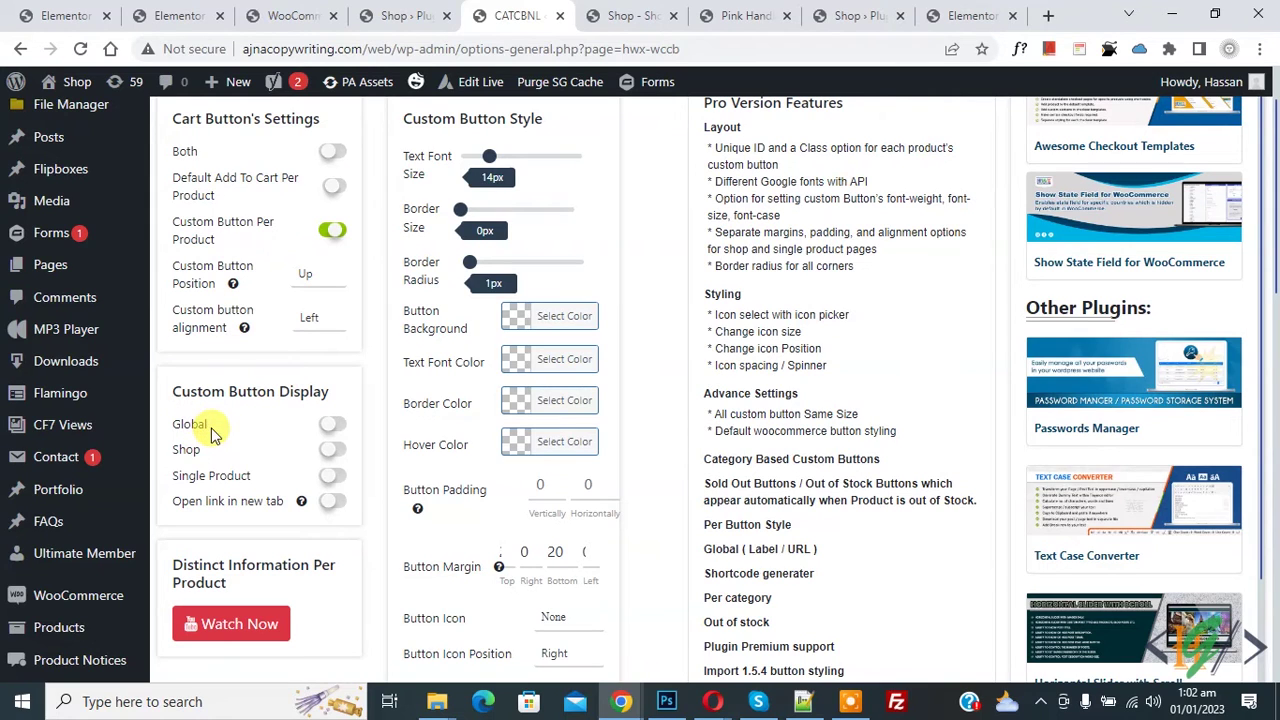
click(330, 426)
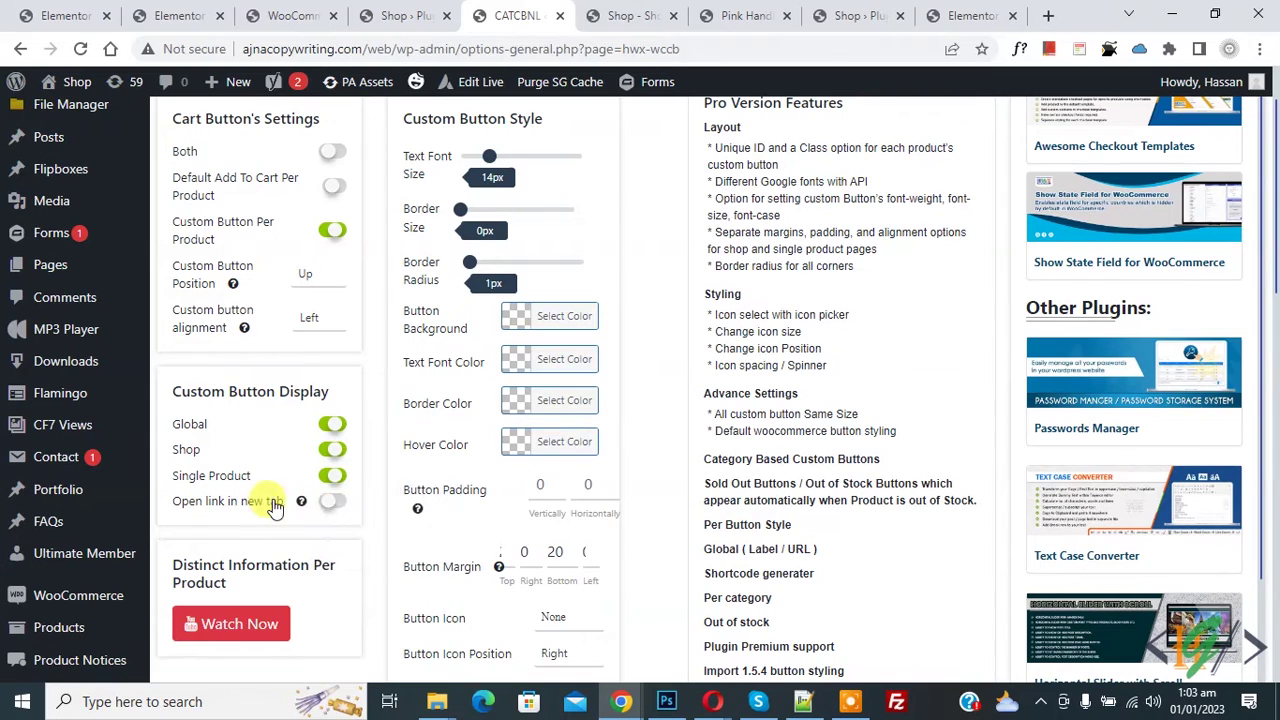
click(334, 502)
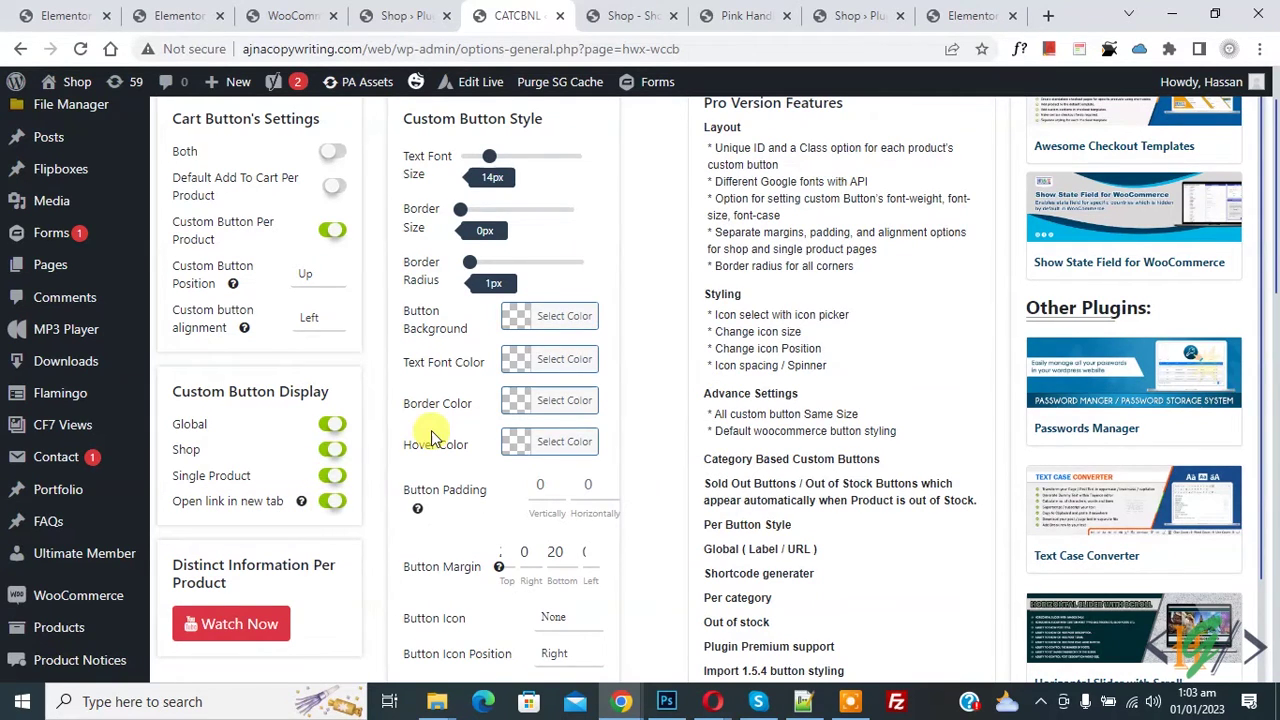
scroll(430, 430, up, 1)
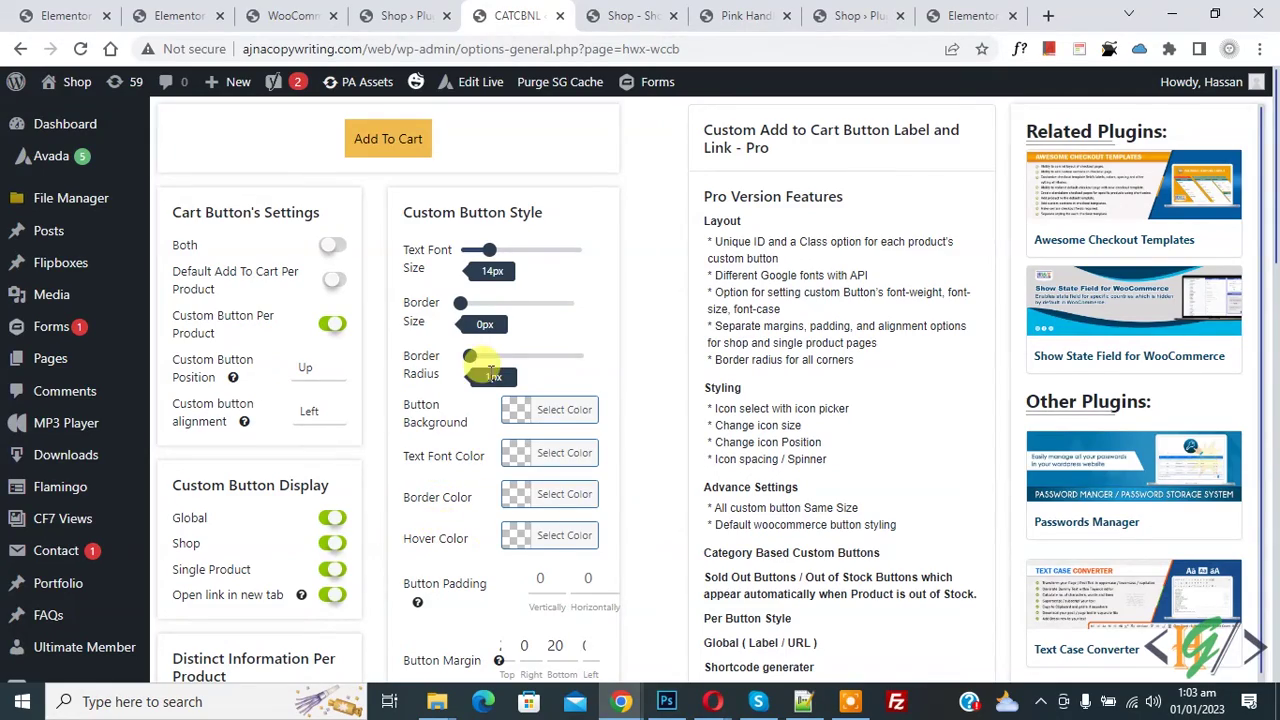
scroll(488, 360, down, 3)
scroll(490, 380, down, 1)
click(245, 524)
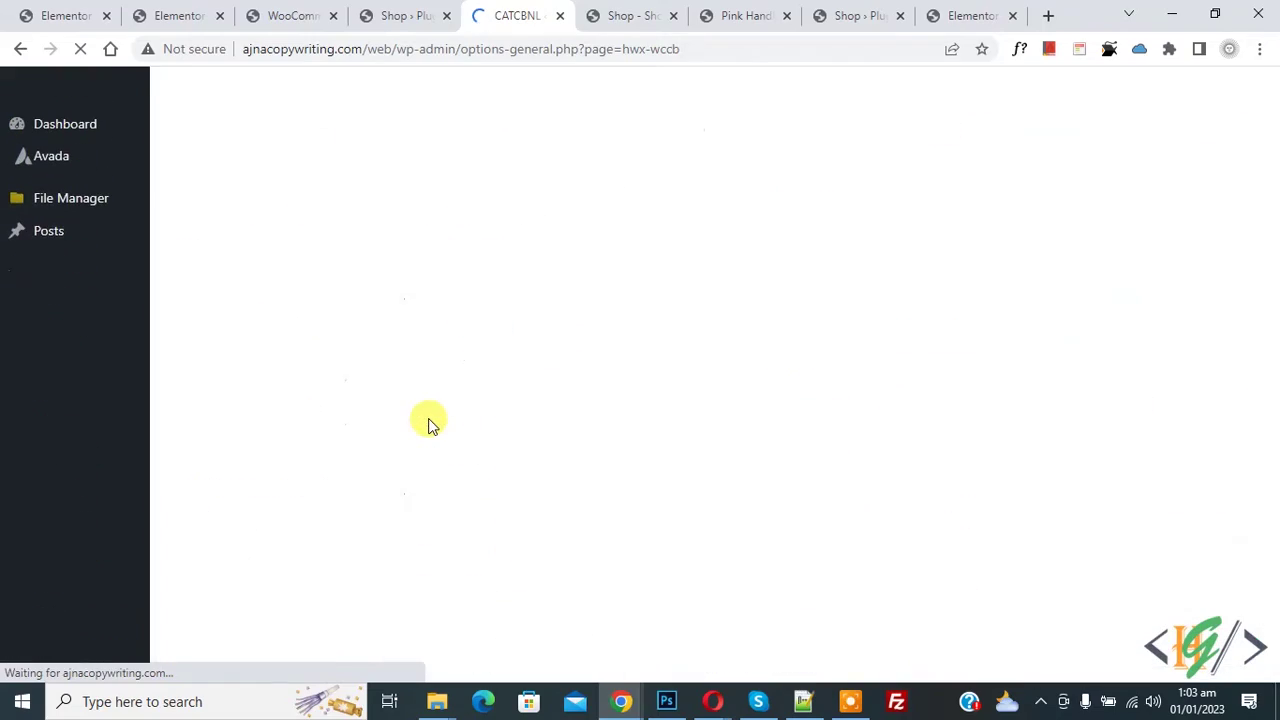
Open the Pink Handbag product editor in a new browser tab.
click(737, 12)
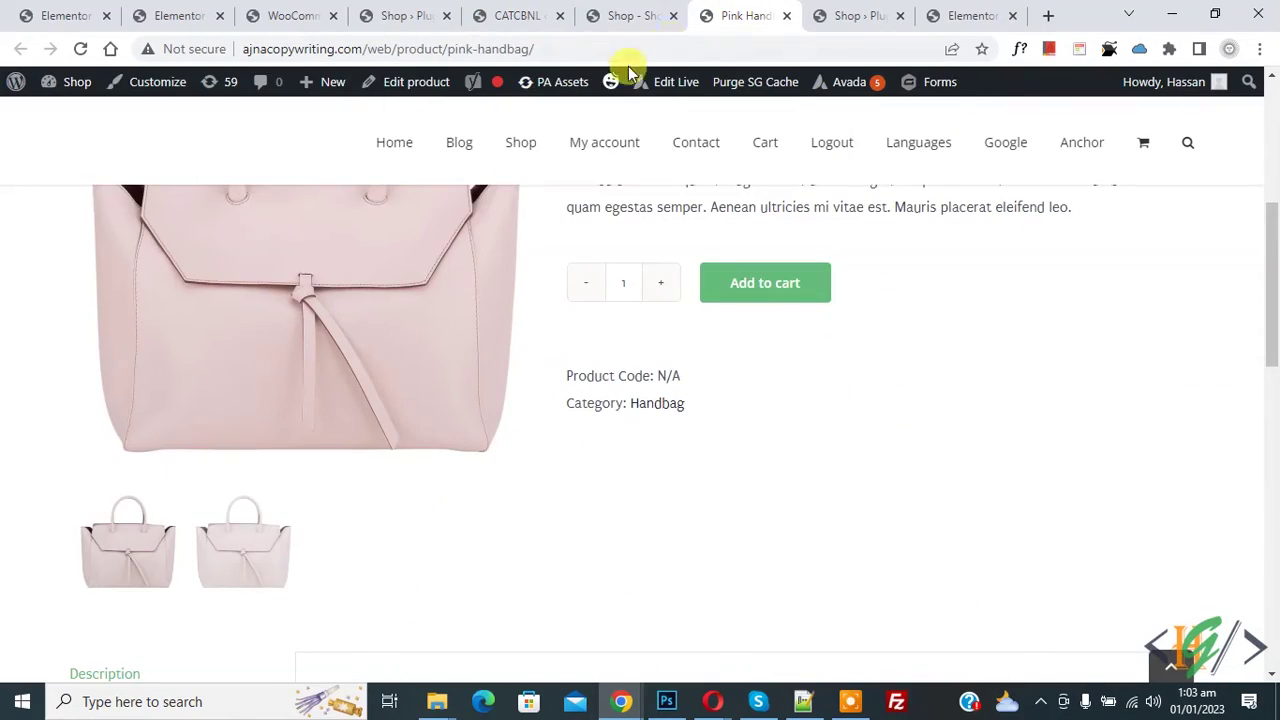
right_click(409, 95)
click(445, 104)
key(ctrl+Tab)
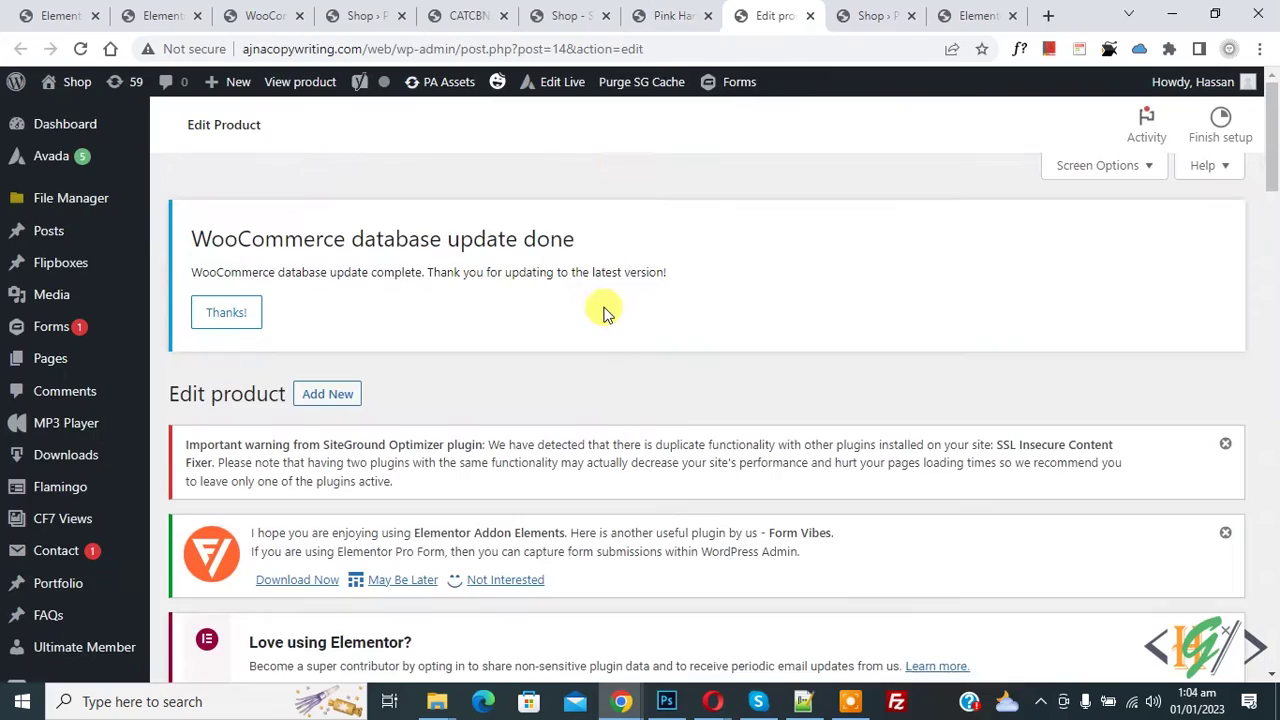
Add Amazon and Shopify custom buttons with their links and update the product.
scroll(603, 311, down, 10)
scroll(603, 307, down, 9)
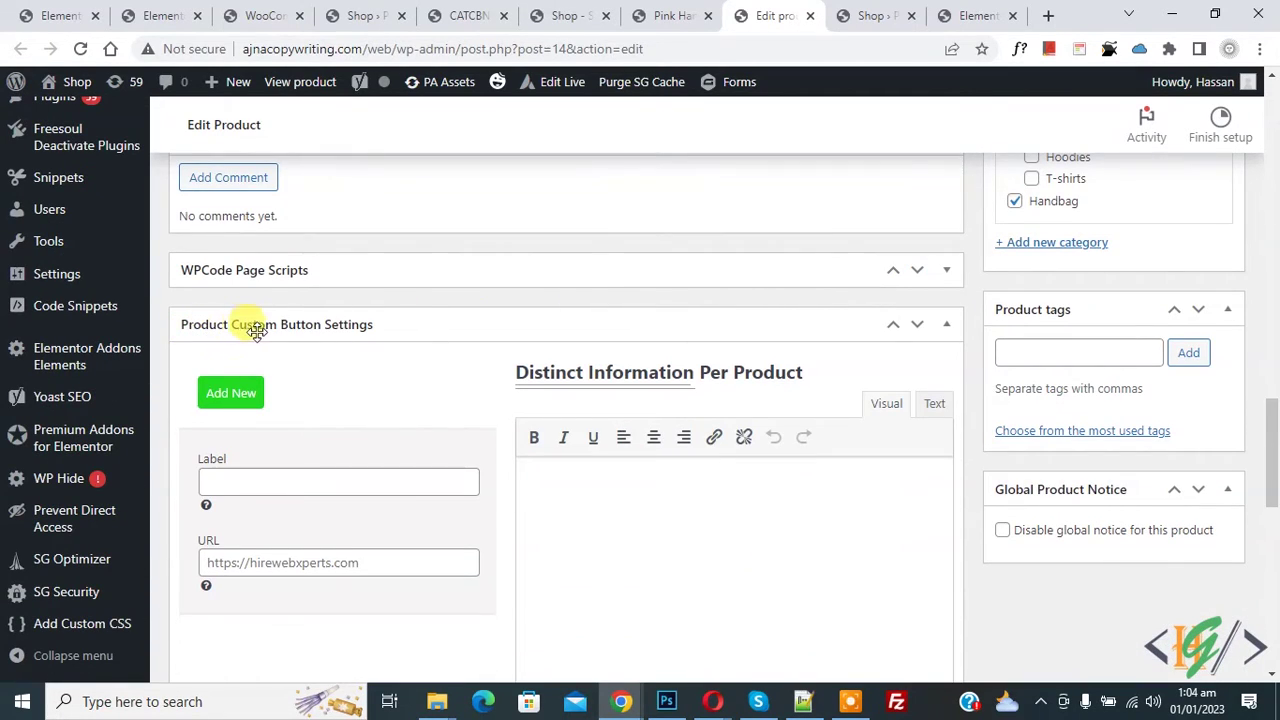
scroll(398, 324, down, 1)
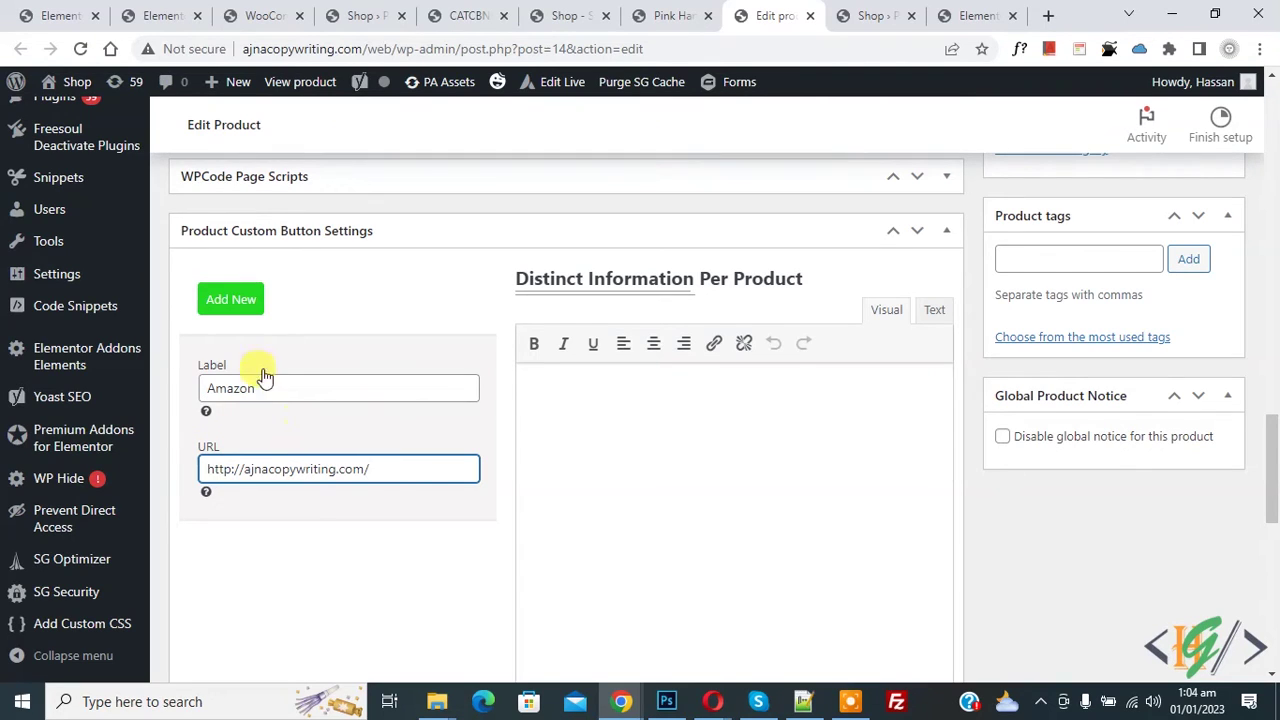
click(228, 303)
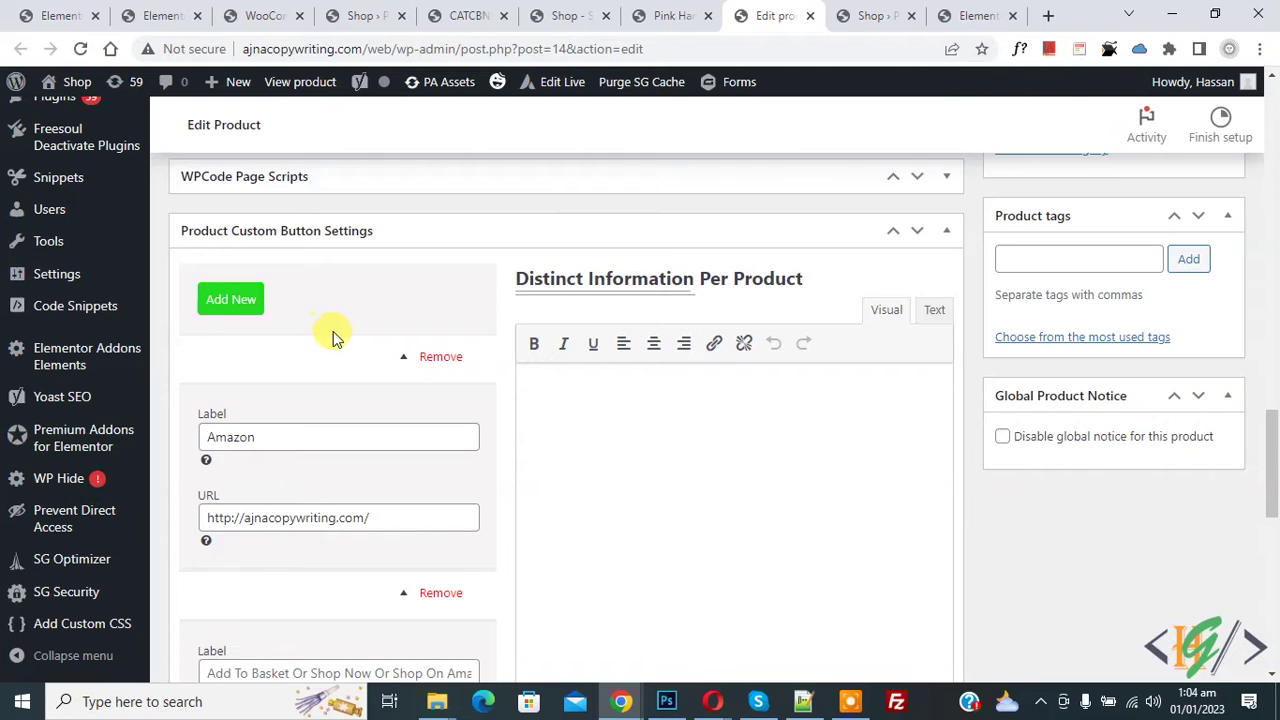
scroll(331, 330, down, 3)
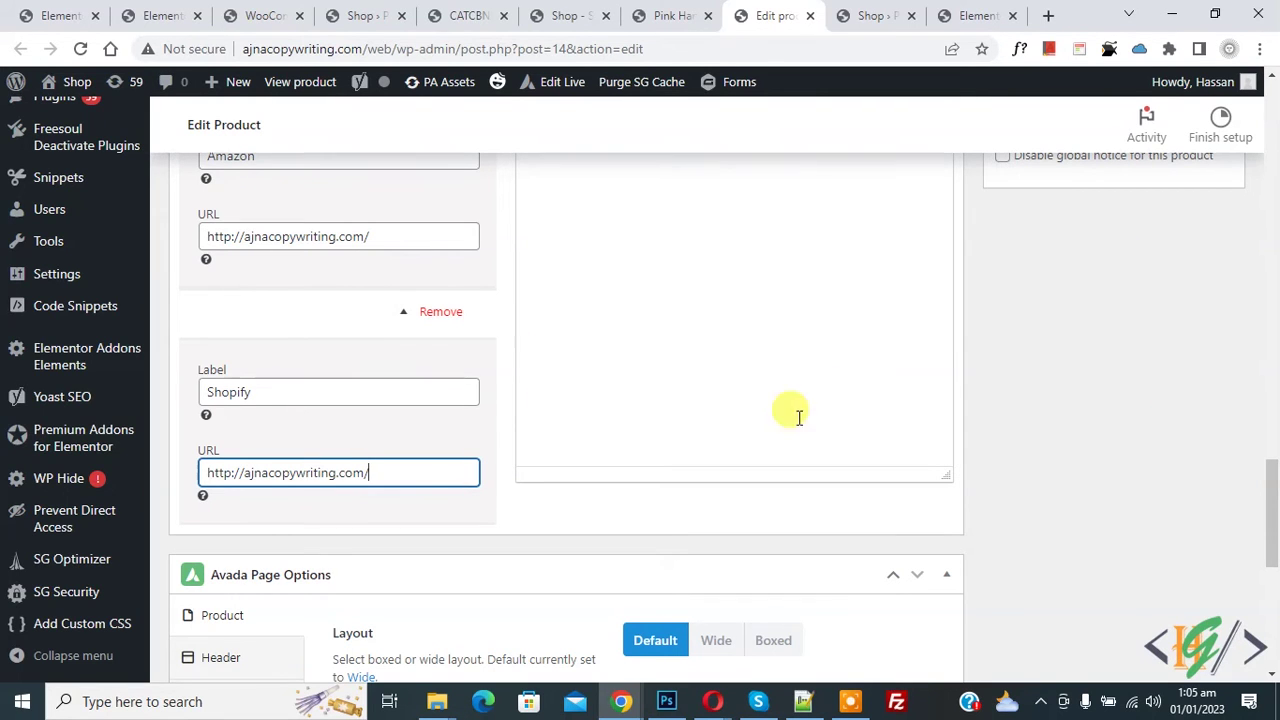
drag(1269, 509, 1272, 262)
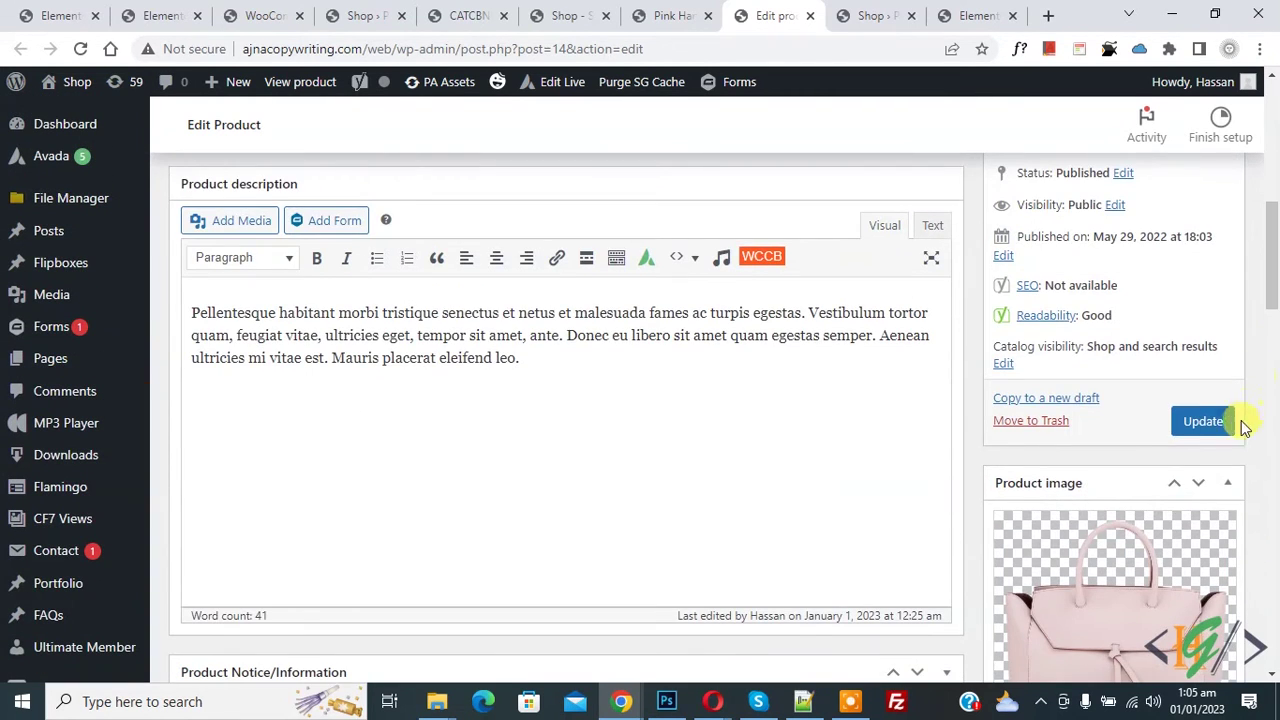
click(1206, 422)
scroll(699, 314, down, 2)
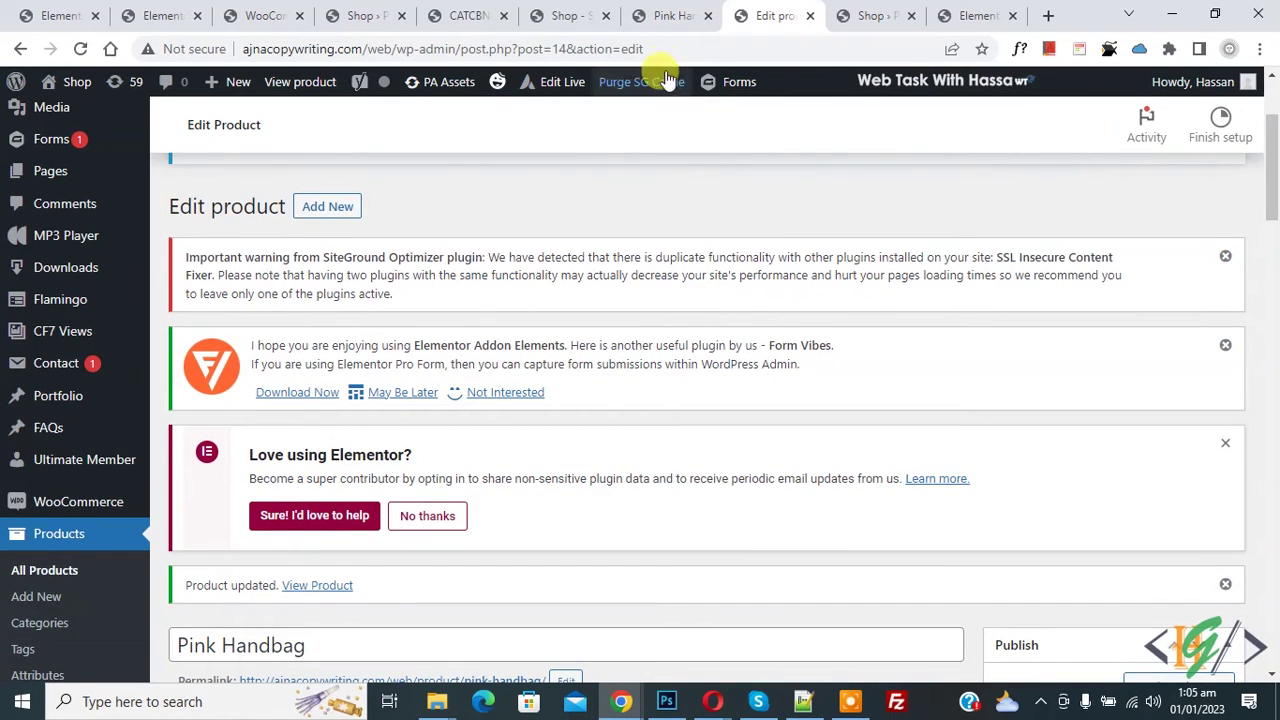
Reload the Pink Handbag page and test where its Amazon button leads.
click(662, 15)
click(80, 48)
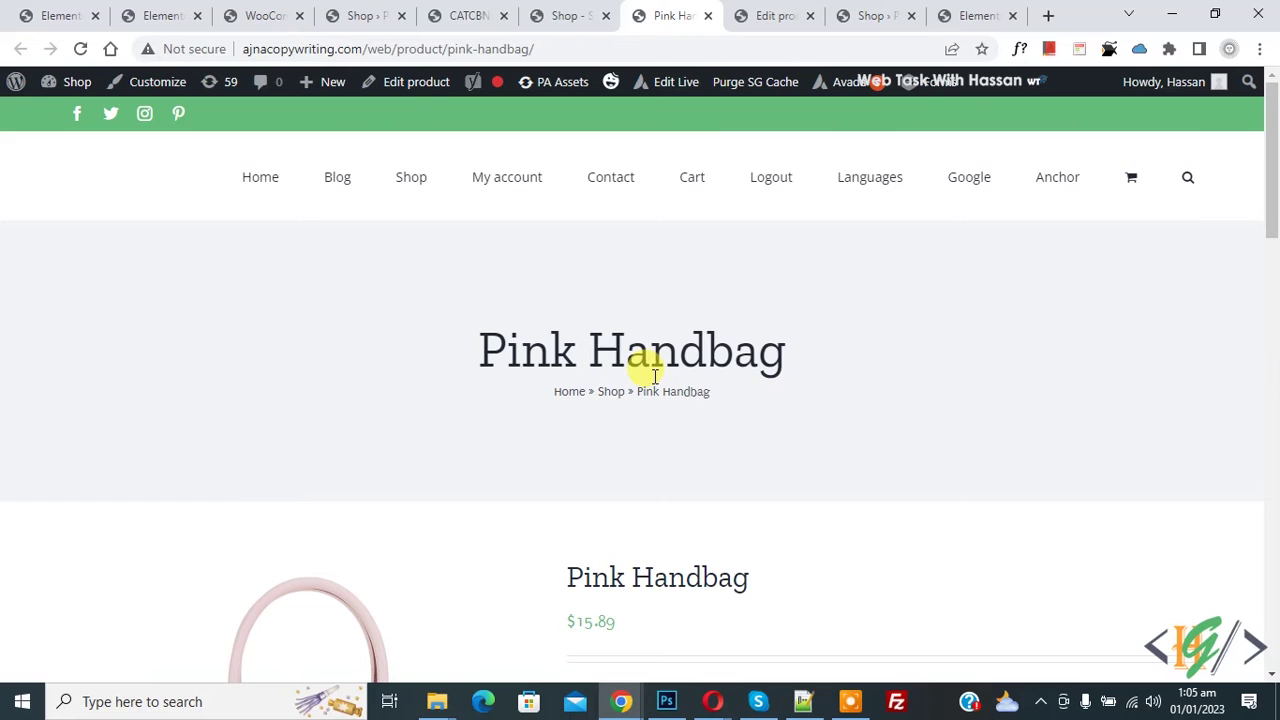
scroll(653, 371, down, 5)
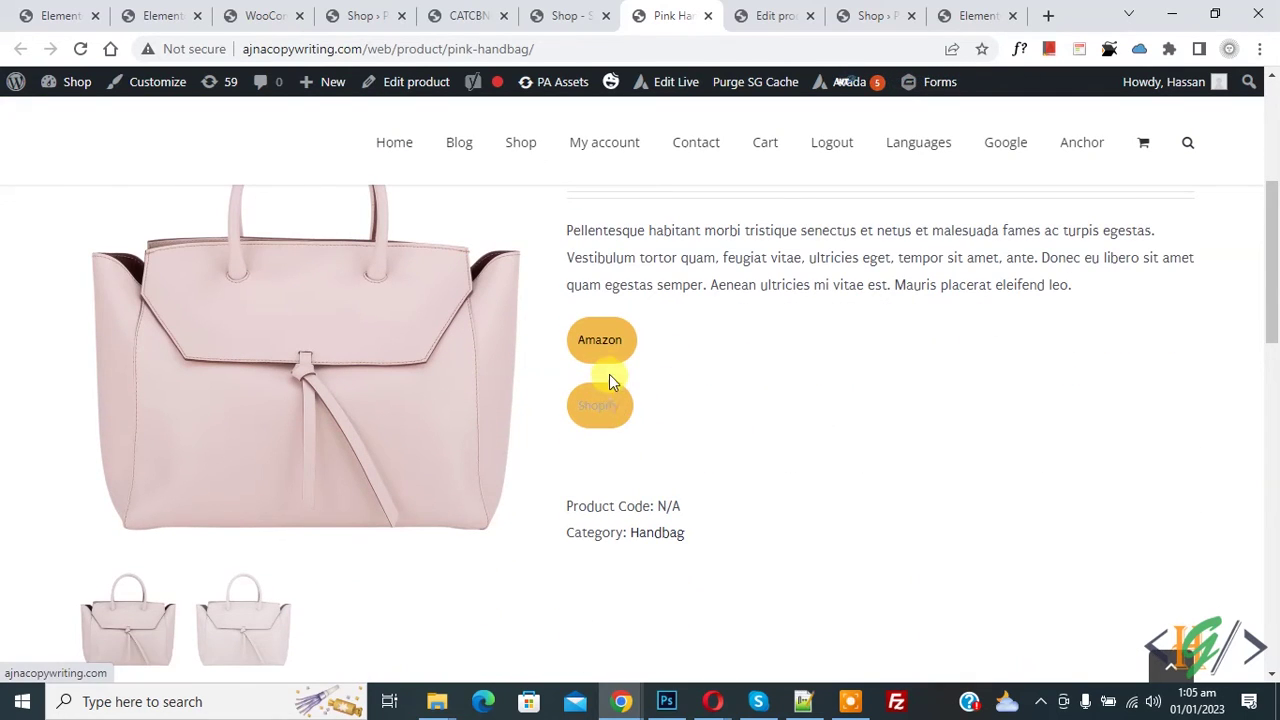
click(608, 358)
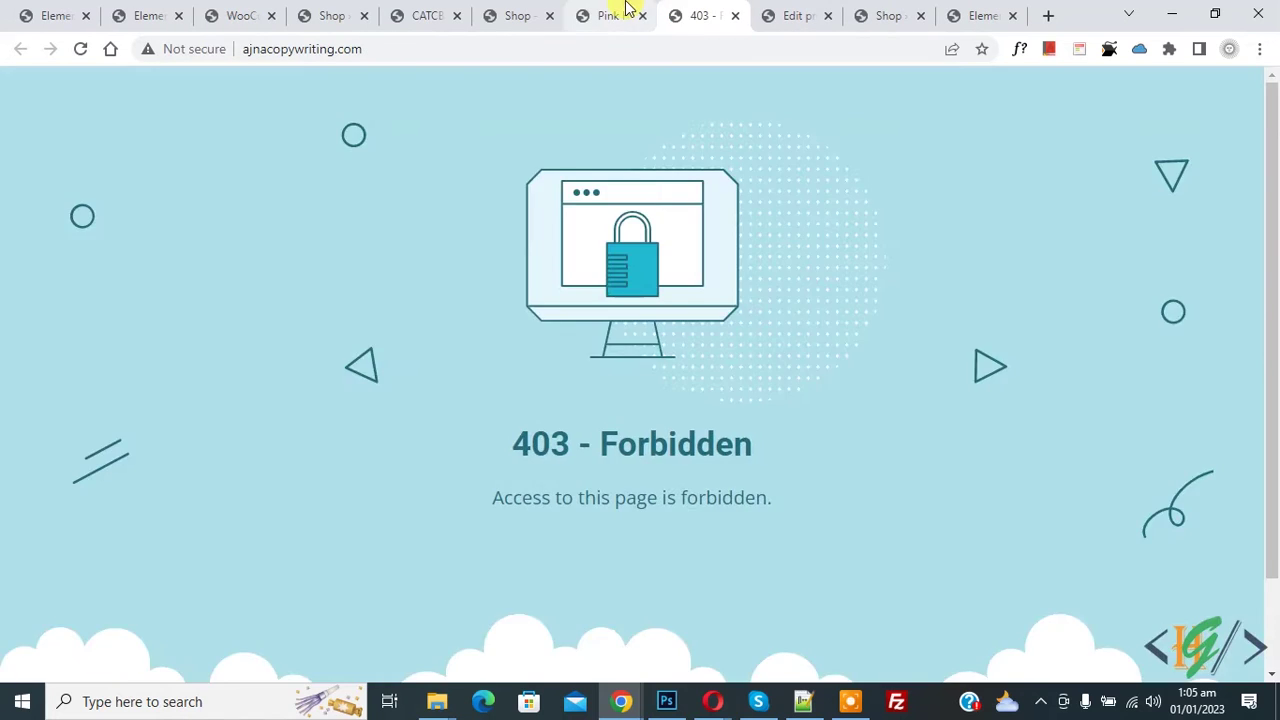
click(620, 14)
Reload the shop page to check the buttons, then go back to the plugin settings.
click(520, 15)
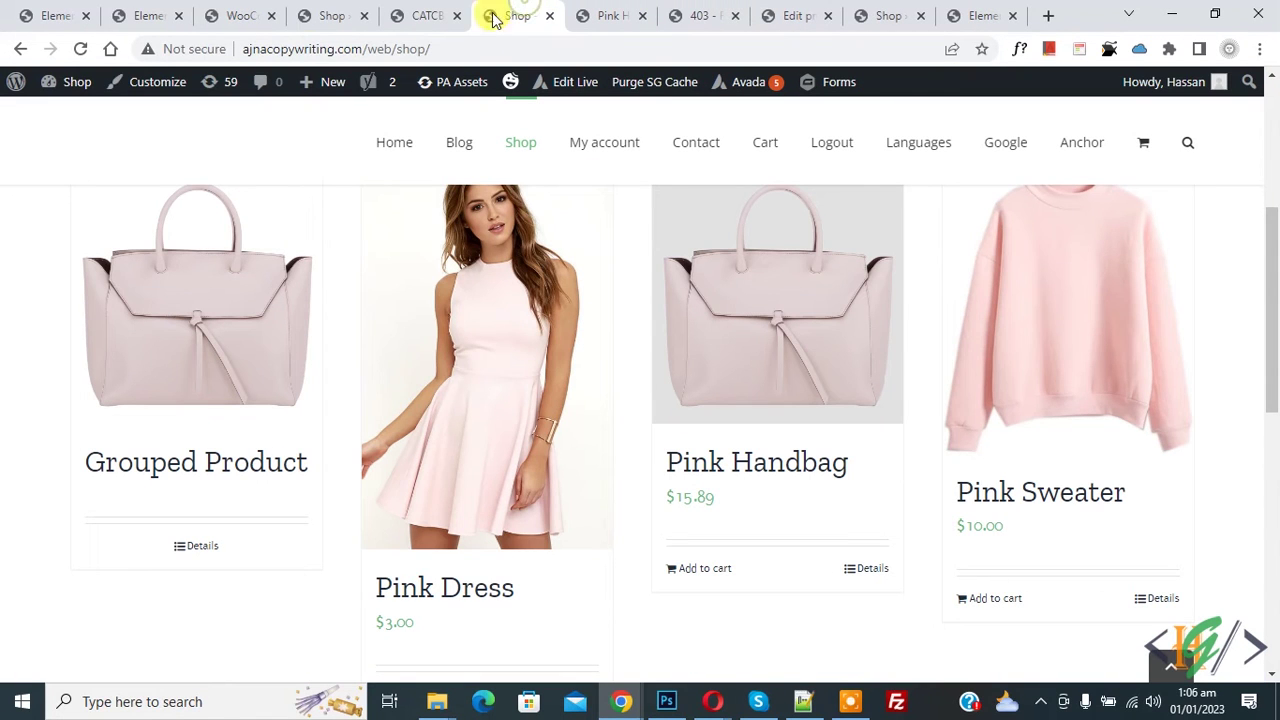
click(82, 50)
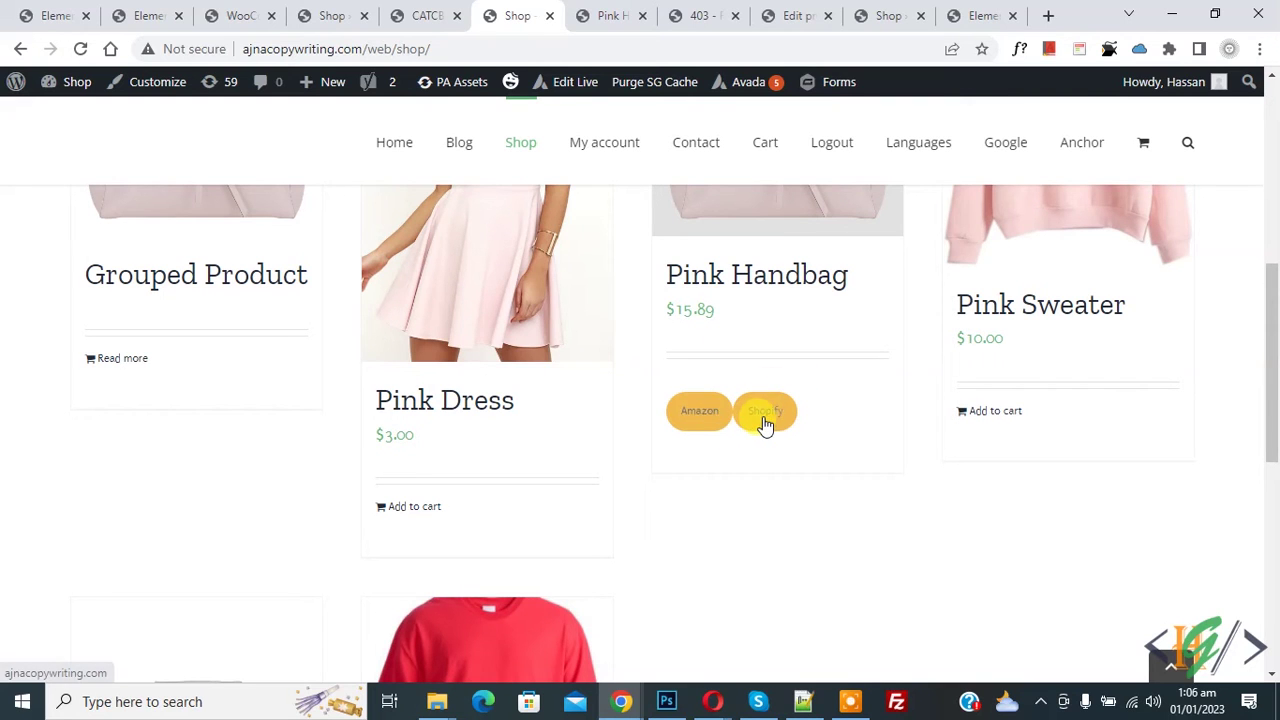
click(428, 15)
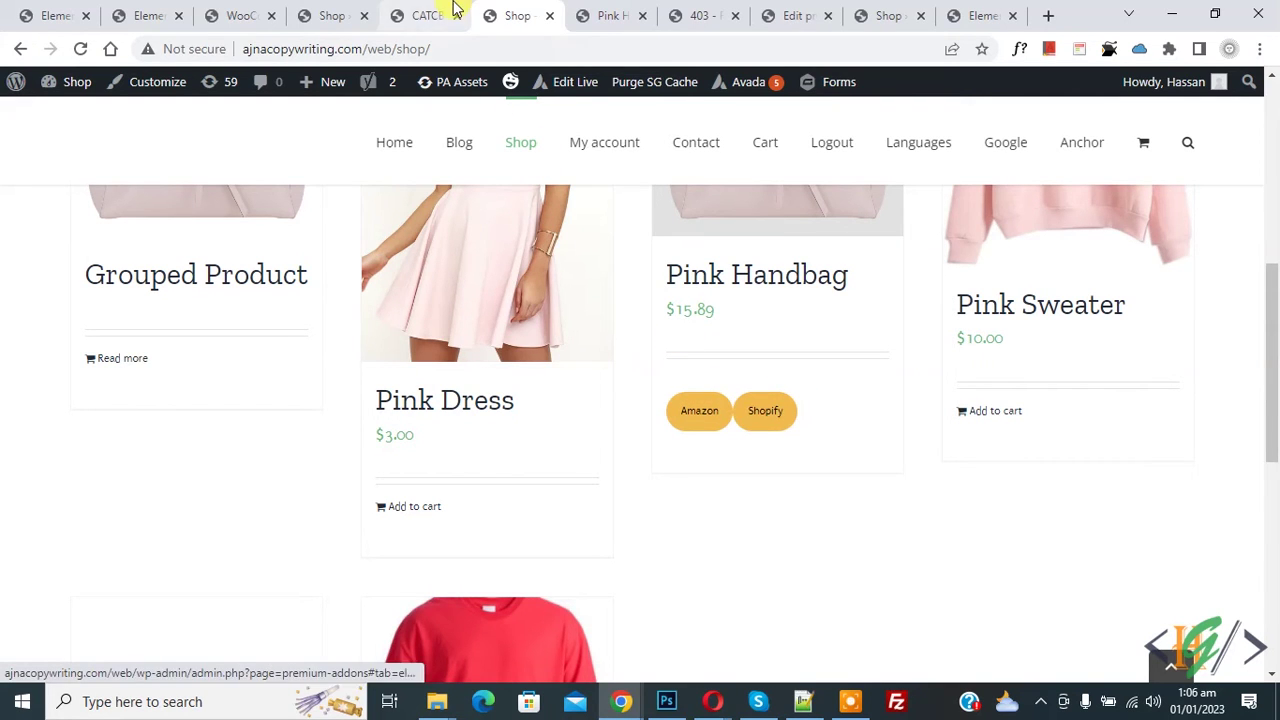
scroll(493, 292, up, 1)
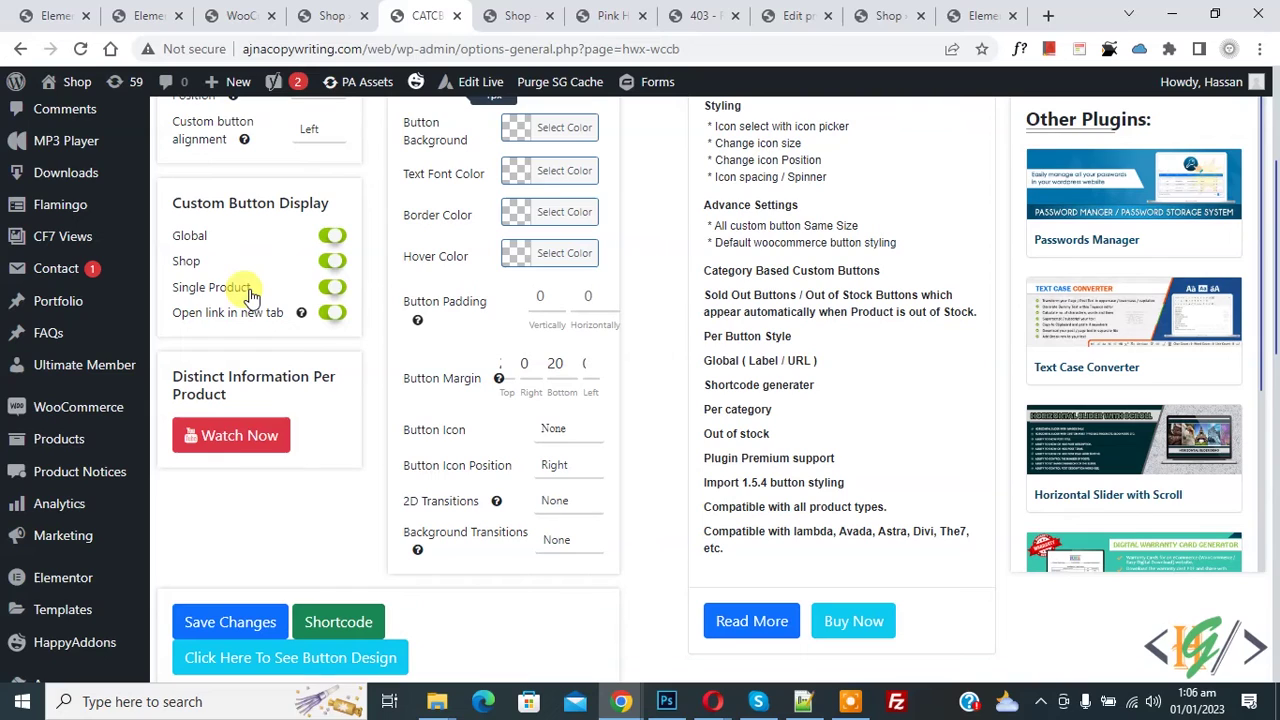
Switch off the Shop display toggle and save the custom button settings.
click(326, 264)
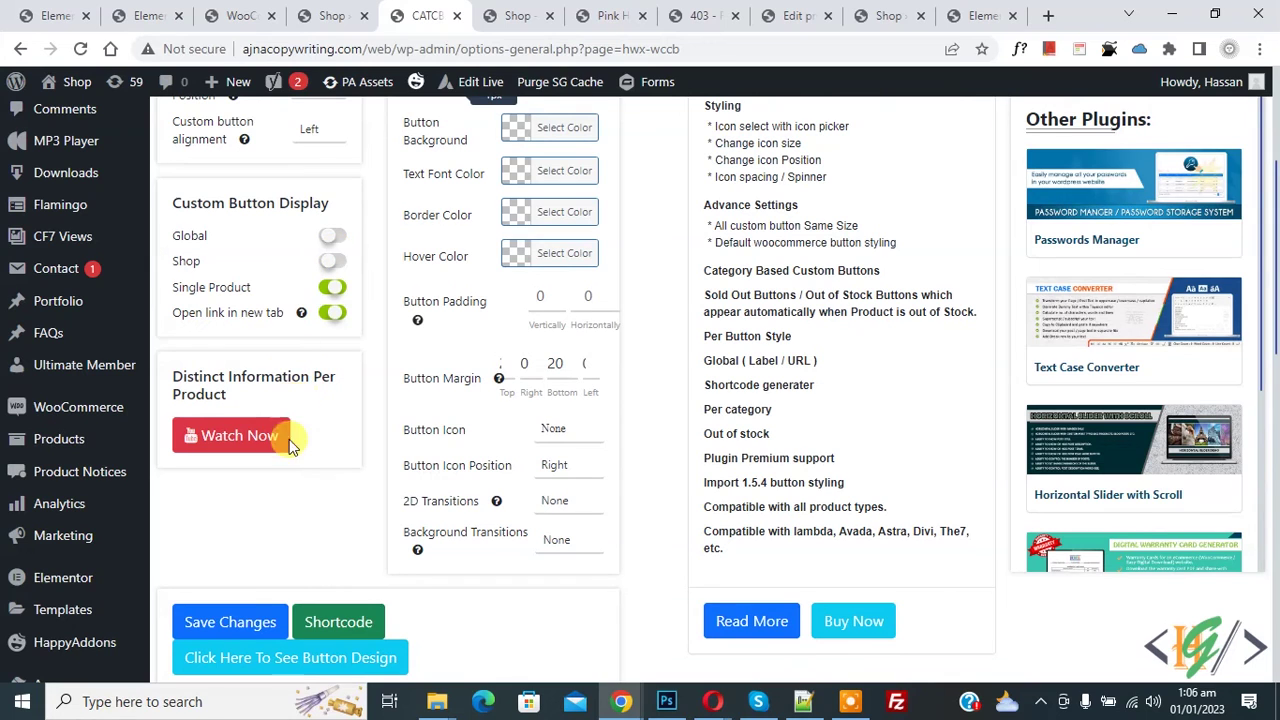
click(264, 606)
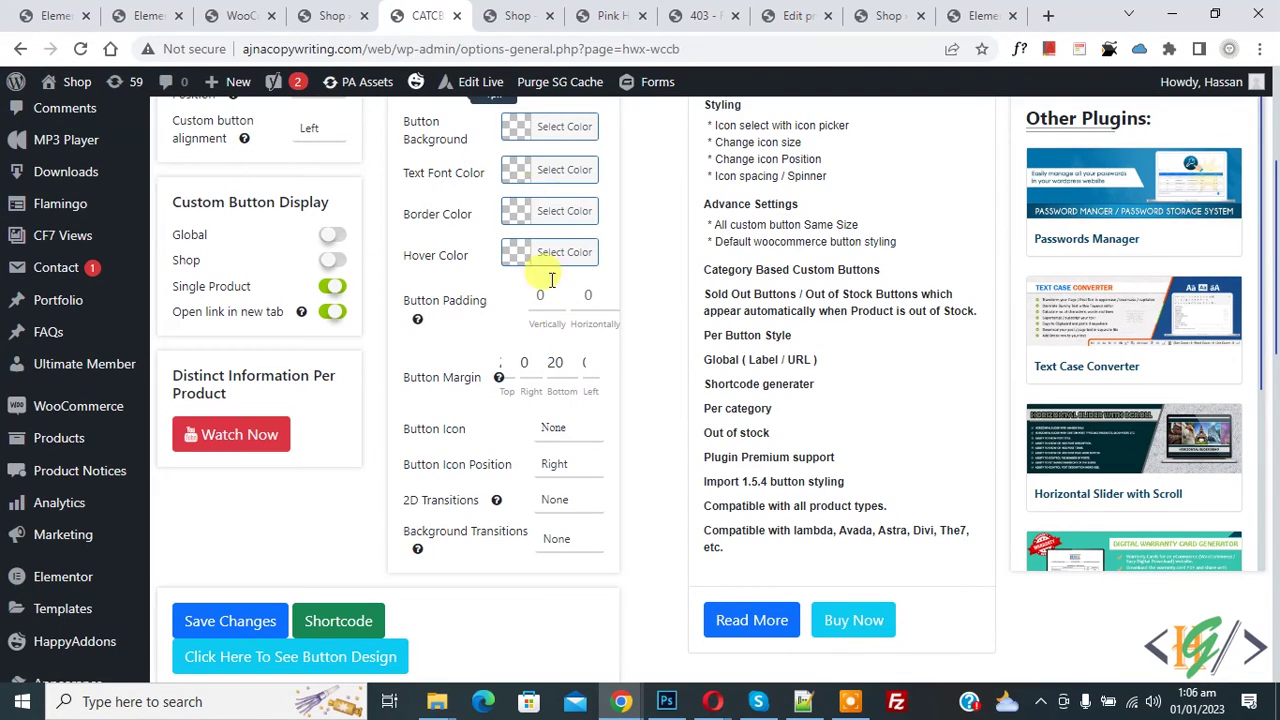
click(524, 12)
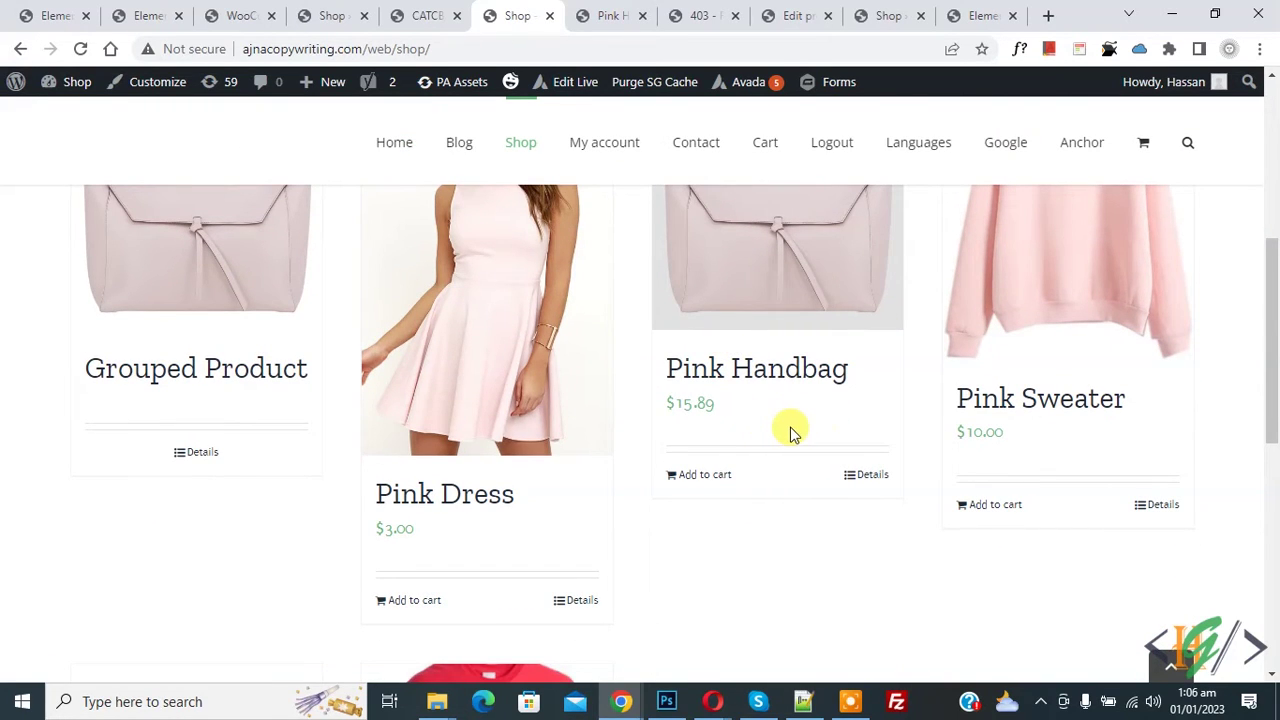
Reload the Pink Handbag page and confirm its Amazon and Shopify buttons still show.
click(612, 16)
click(80, 48)
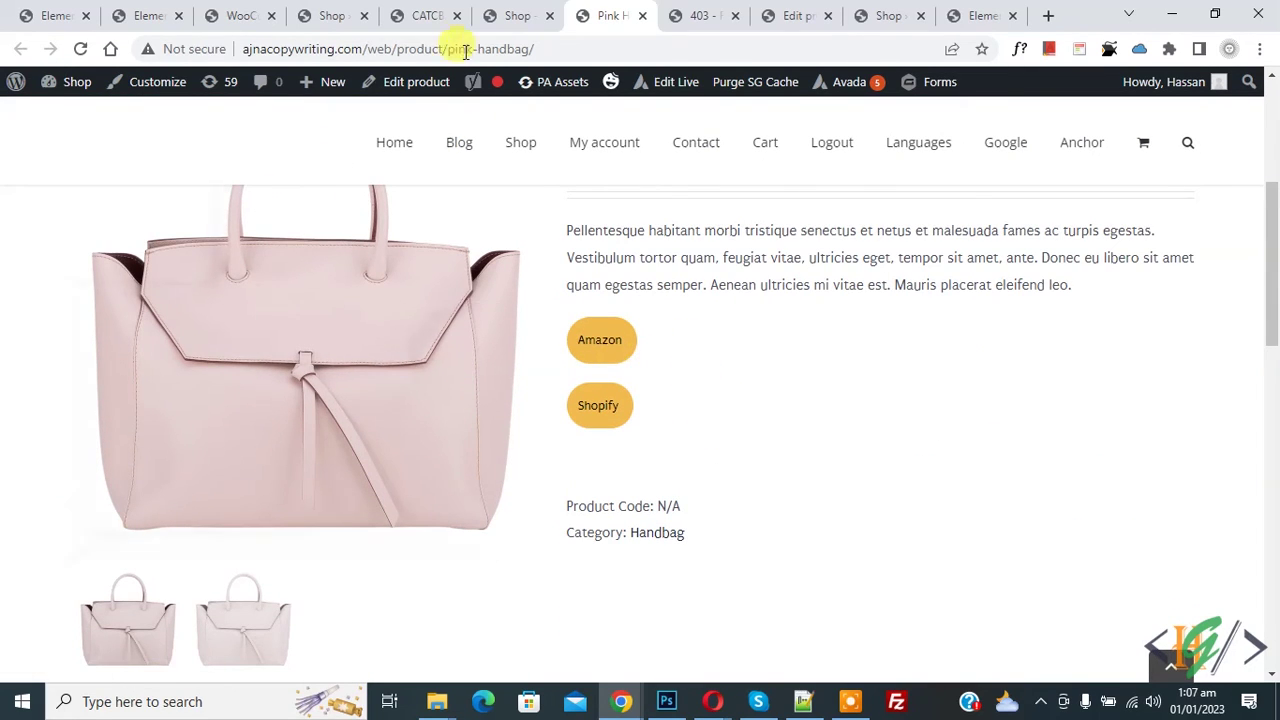
click(425, 14)
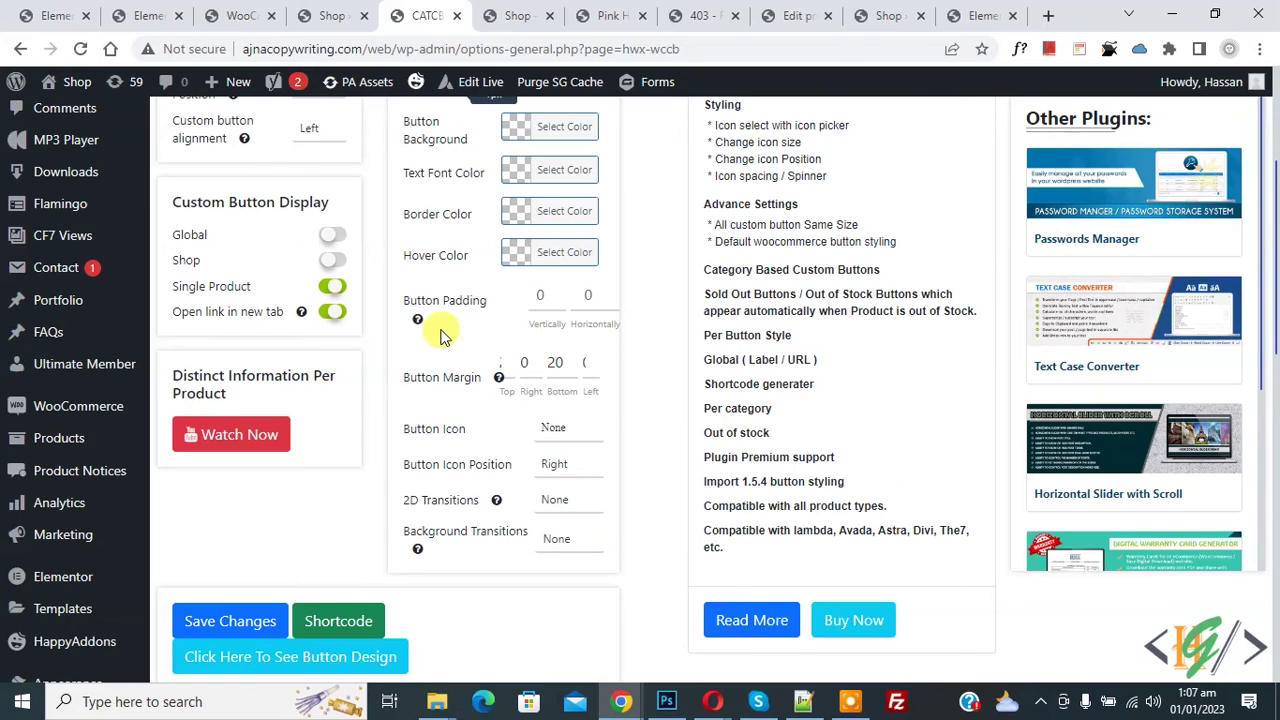
scroll(443, 336, up, 1)
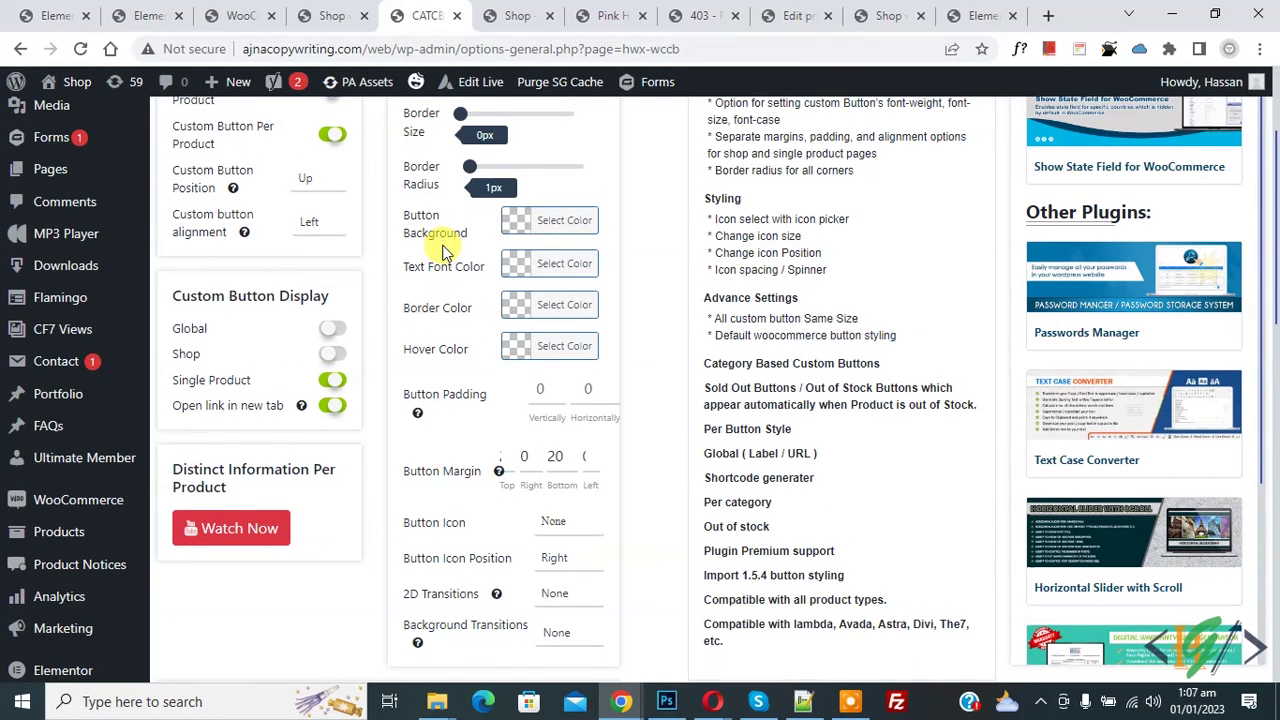
scroll(458, 275, down, 1)
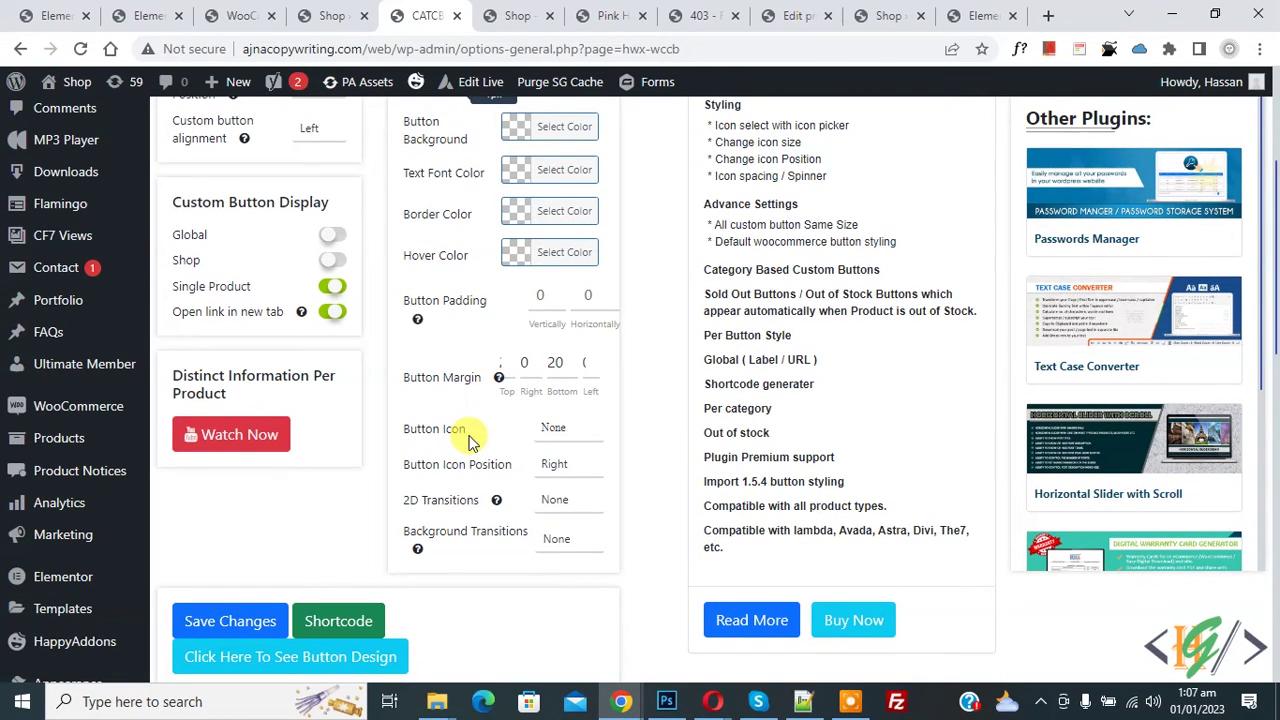
click(608, 15)
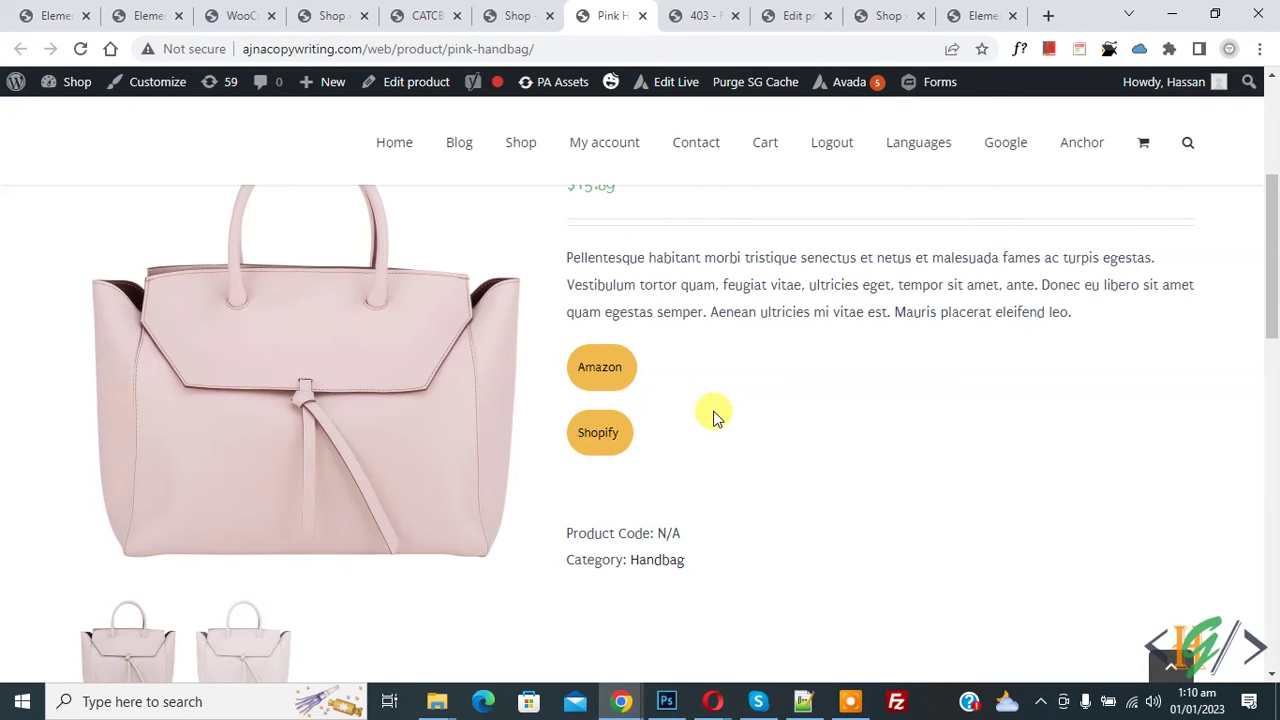
click(416, 14)
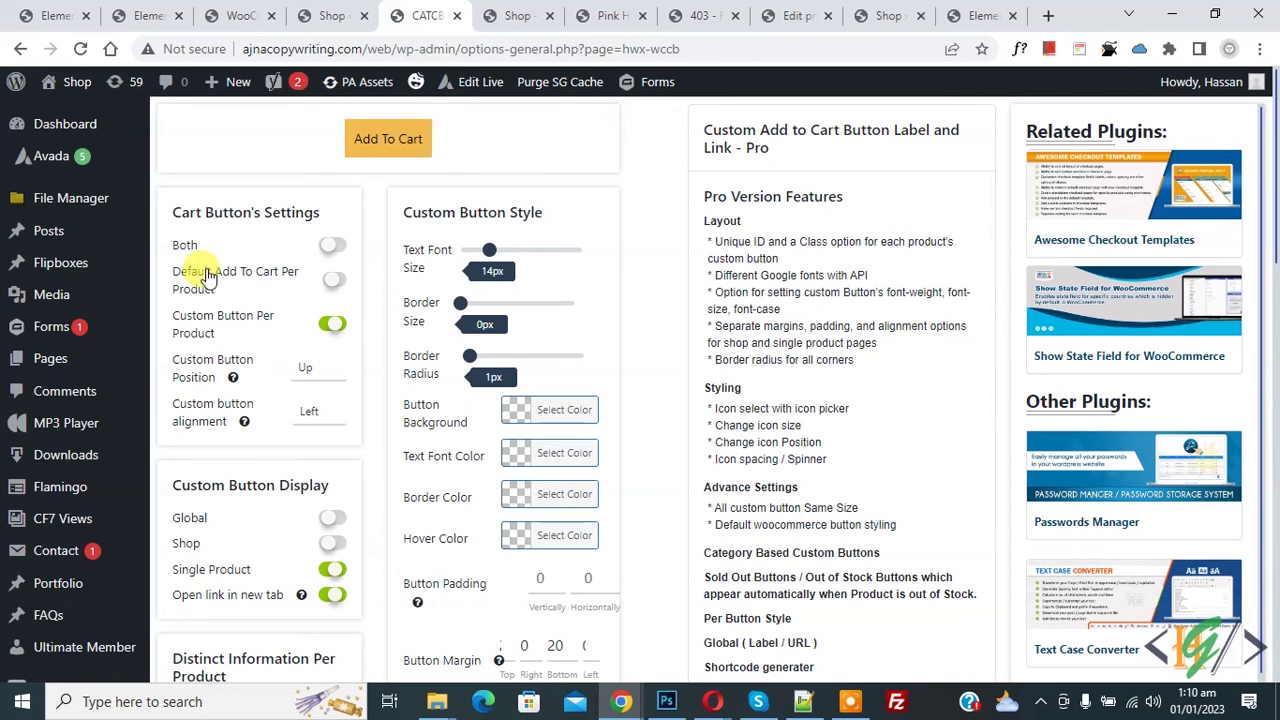
Enable Default Add To Cart Per Product, save, and go back to the Pink Handbag page.
click(335, 282)
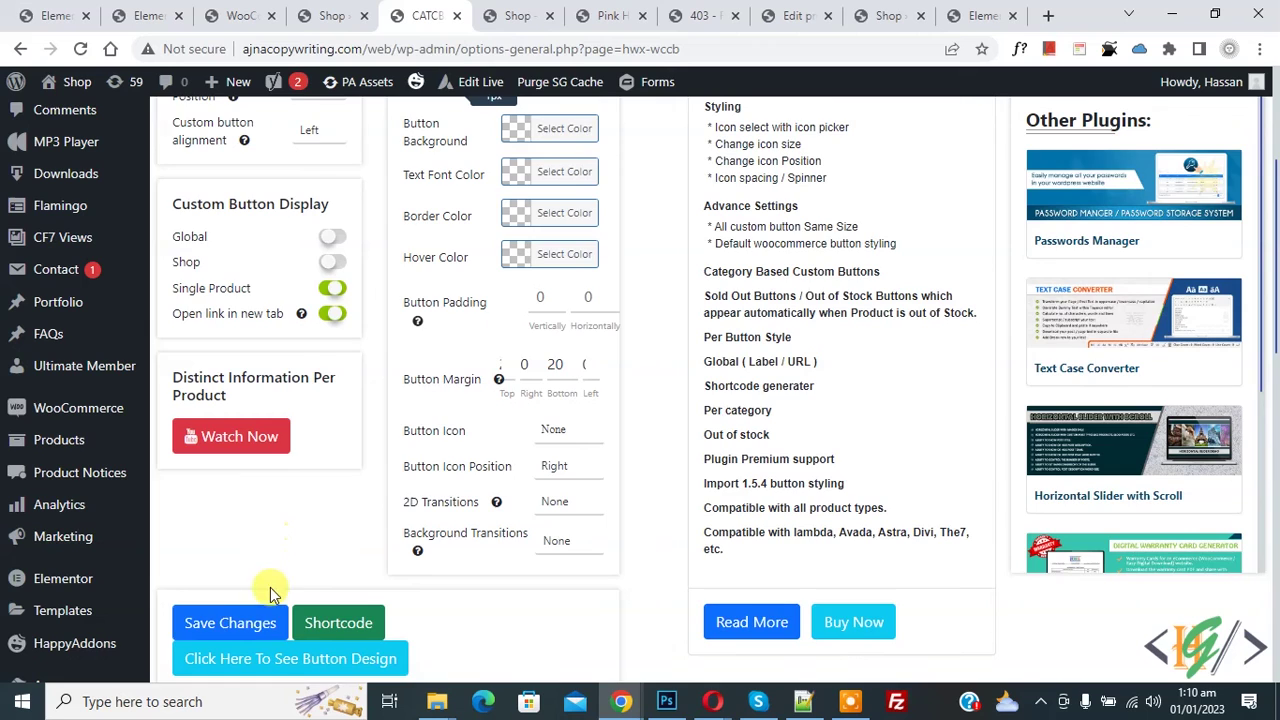
click(262, 617)
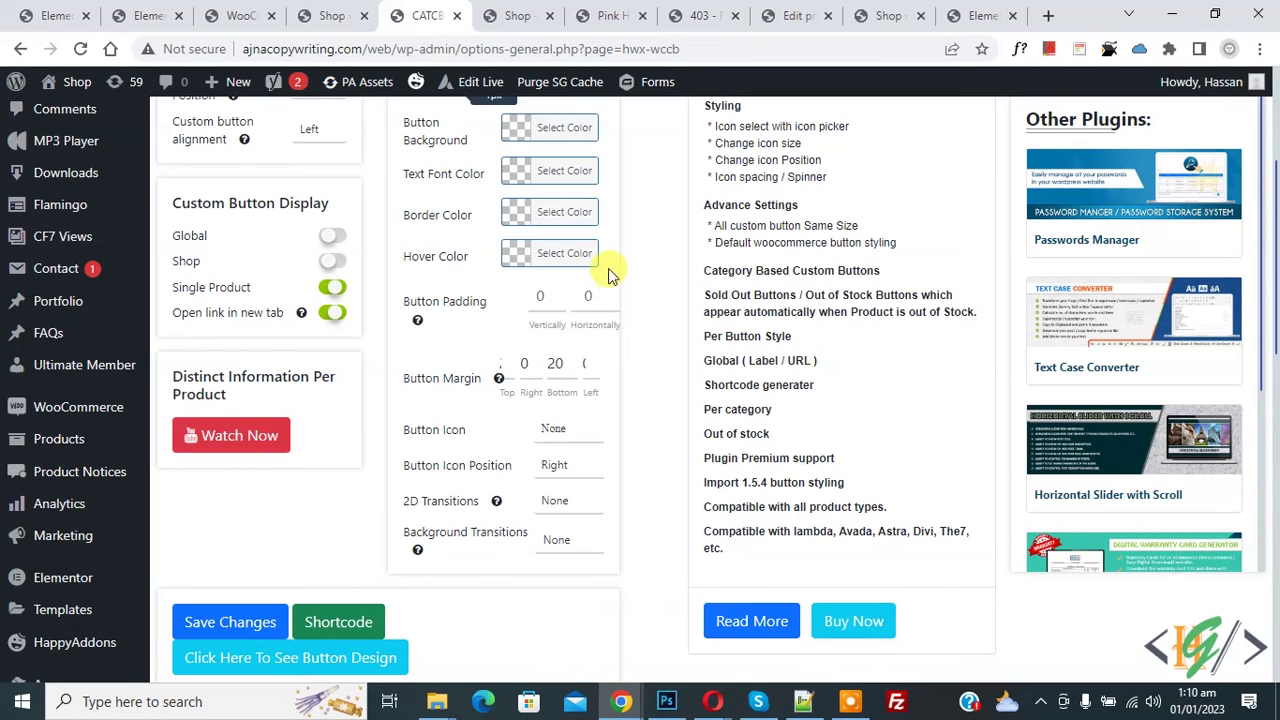
click(612, 16)
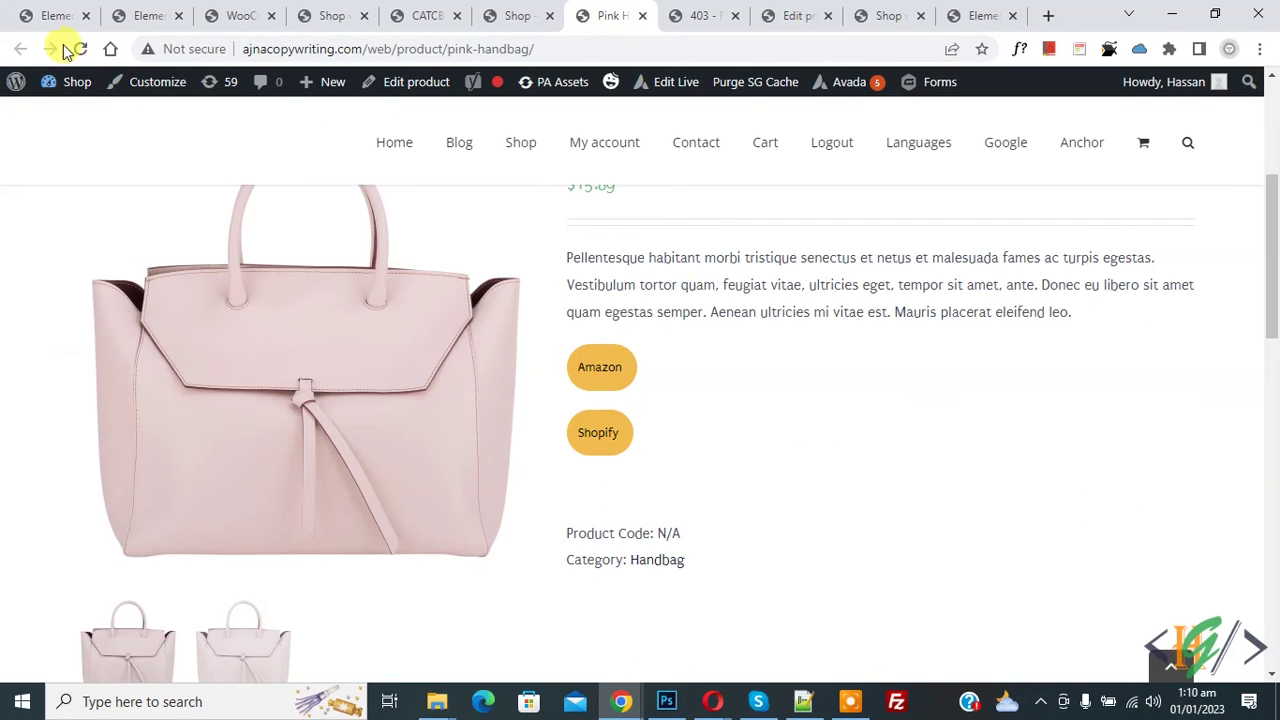